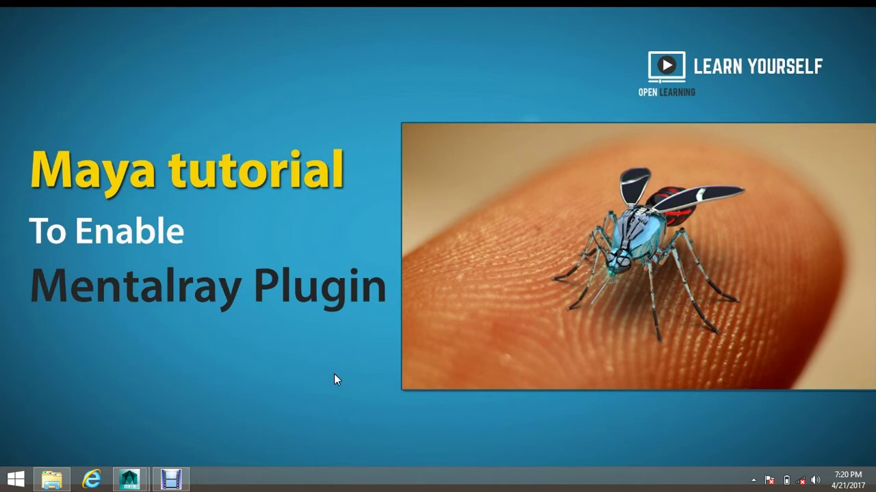
Bring up the Maya_Texture01.ma mosquito scene and close the floating Hypershade window
mouse_move(130, 478)
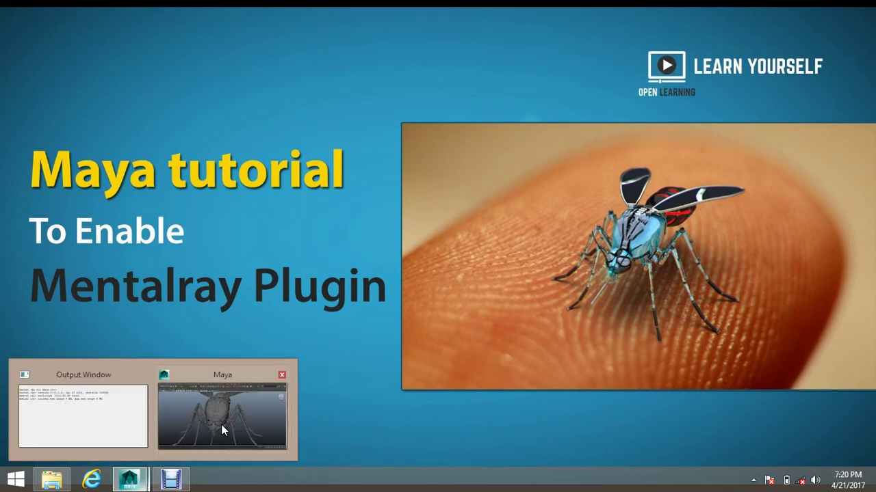
click(221, 424)
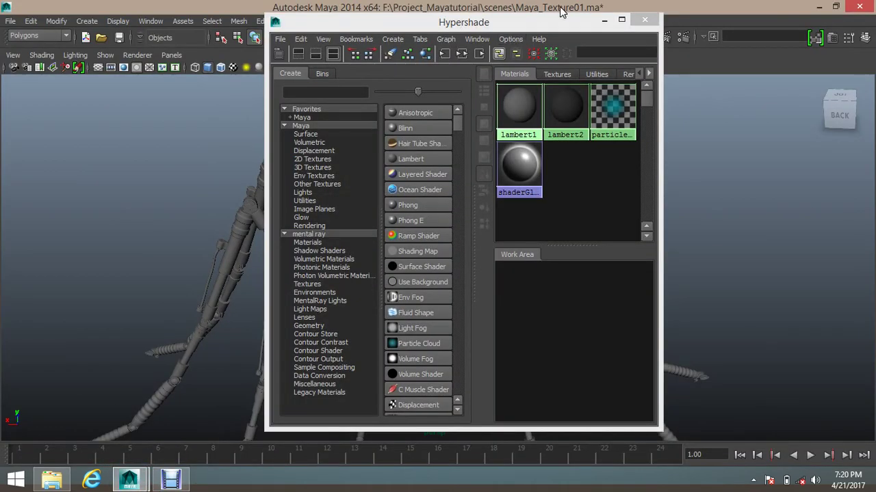
click(604, 20)
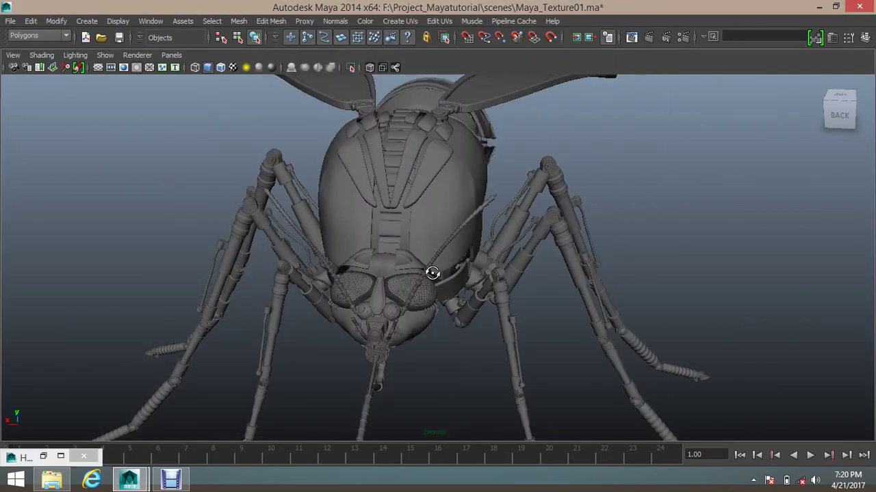
alt+drag(434, 273, 361, 241)
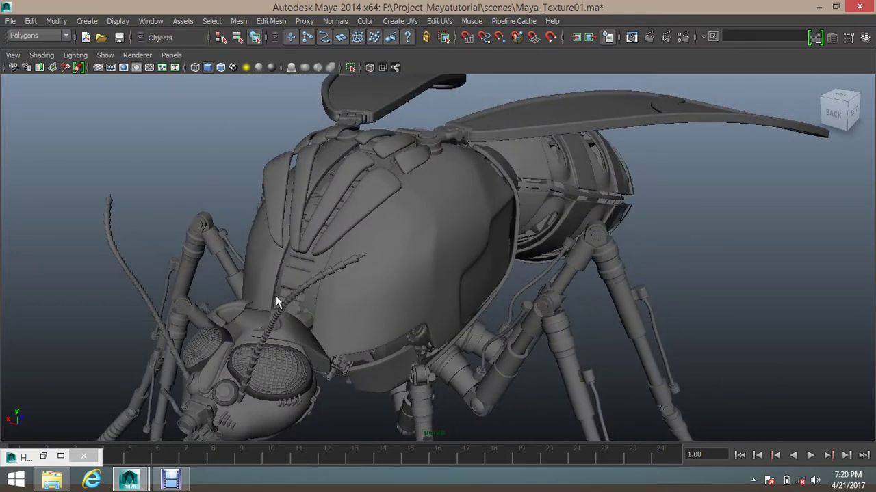
click(83, 456)
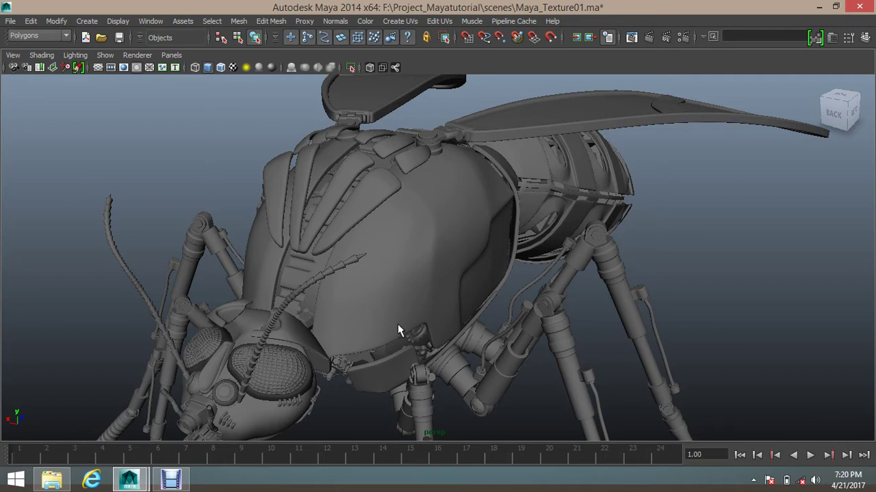
Switch the workspace to the Hypershade/Persp layout from the hotbox
key(space)
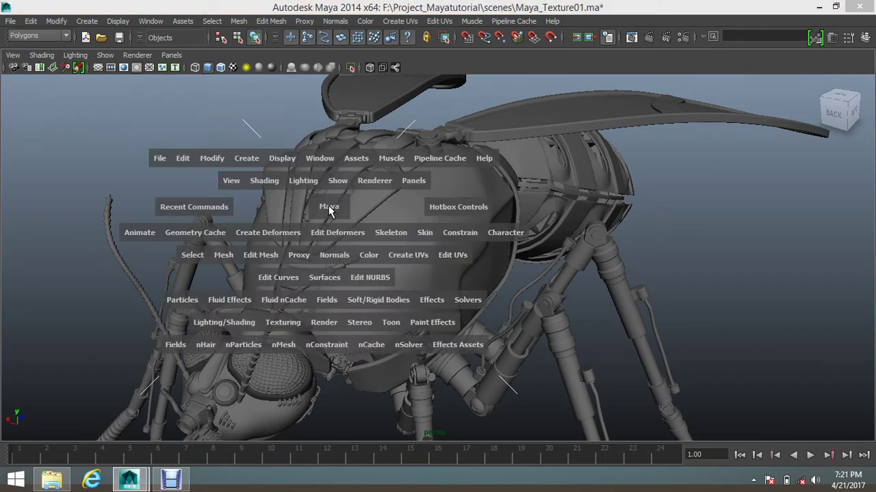
drag(348, 115, 425, 112)
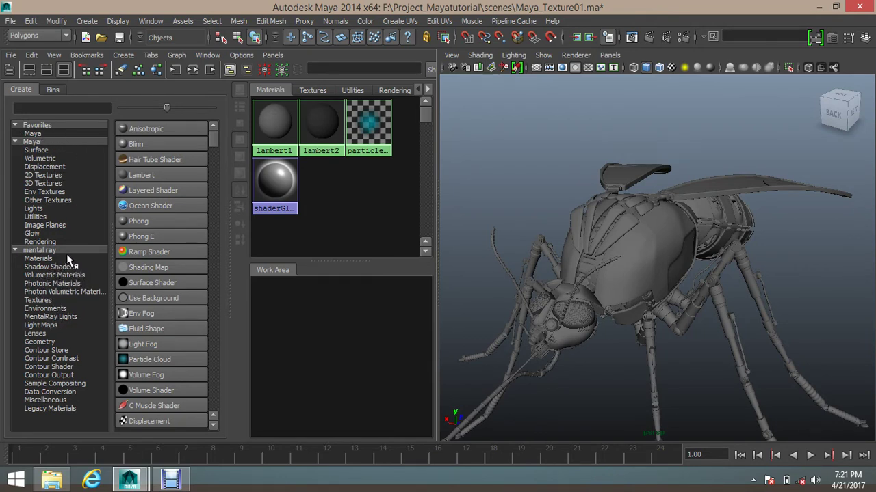
List the mental ray Materials in the Hypershade and start a mia_material_x_passes node
click(48, 258)
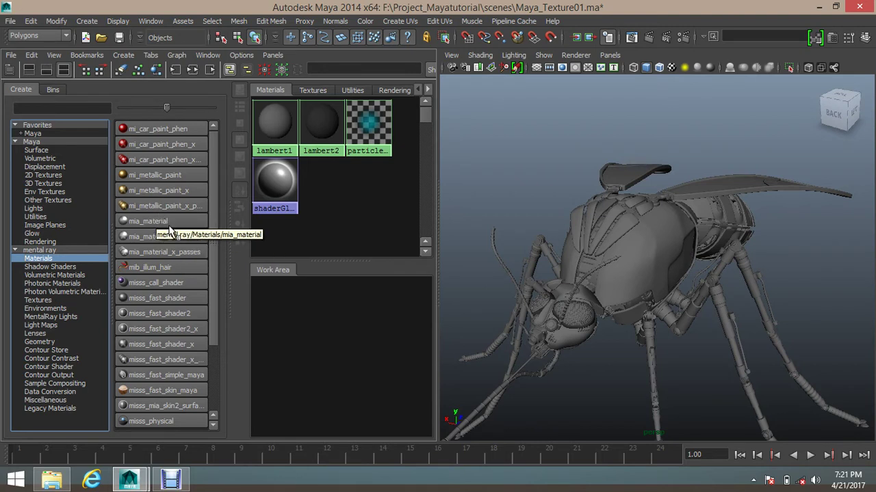
middle_drag(173, 226, 166, 247)
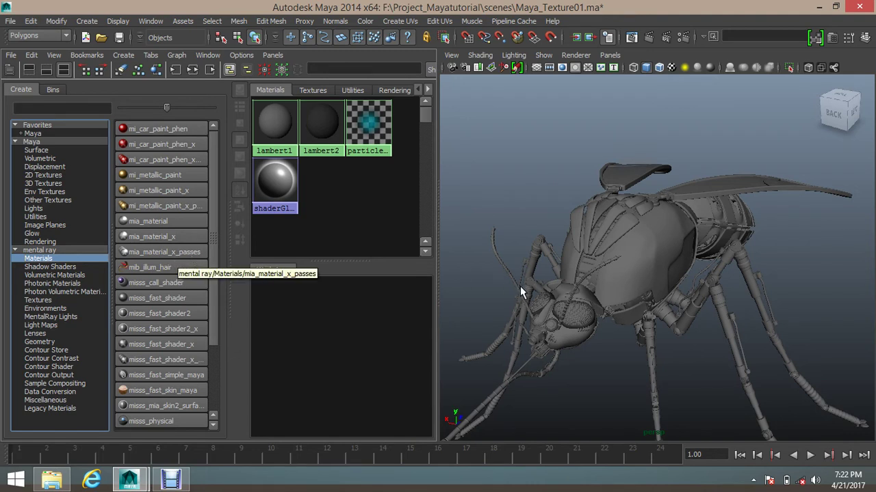
Create a mia_material_x_passes node and drag it onto the mosquito's body shell
click(185, 252)
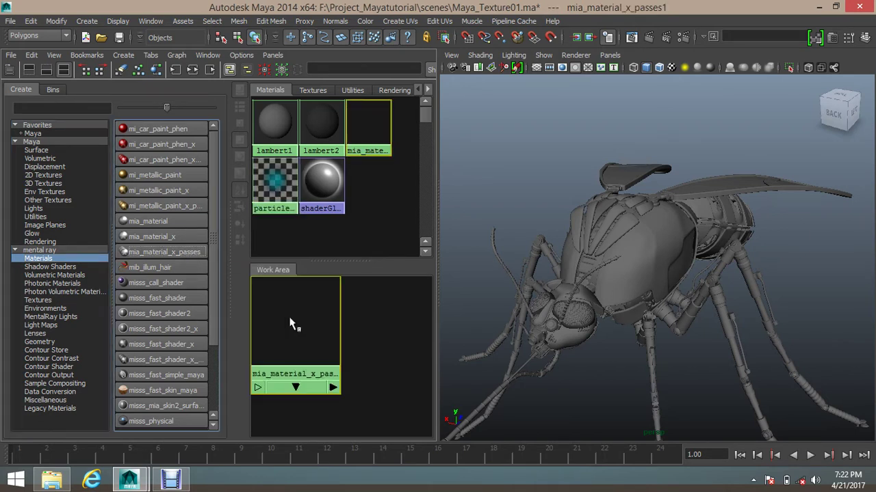
drag(296, 314, 316, 331)
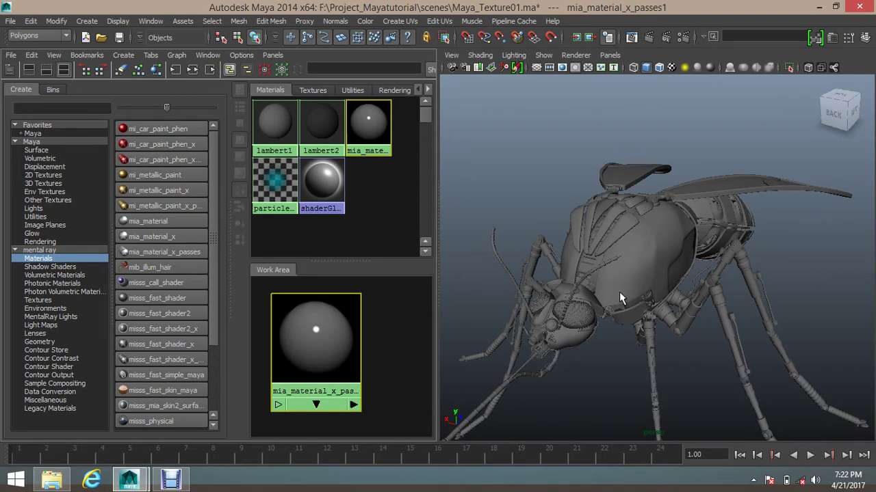
mouse_move(619, 291)
alt+right_down()
mouse_move(606, 336)
mouse_move(639, 279)
mouse_move(602, 307)
mouse_move(646, 318)
mouse_move(617, 297)
alt+right_up()
alt+drag(618, 296, 488, 332)
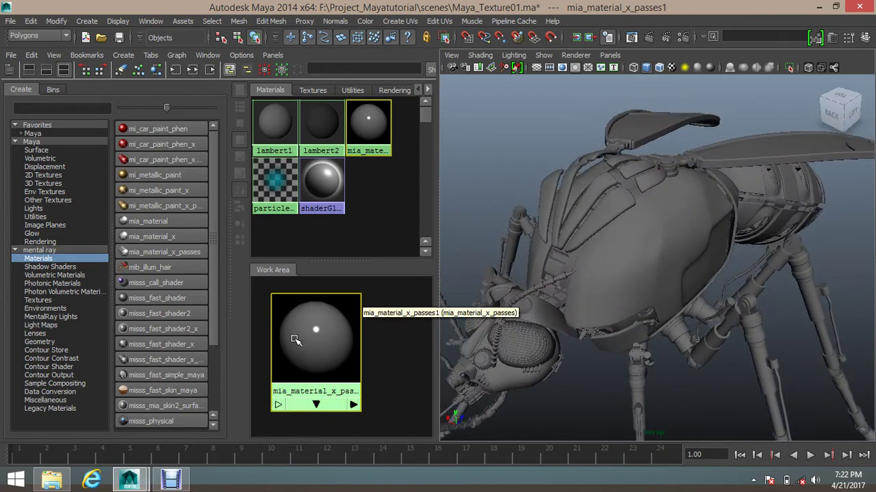
mouse_move(294, 340)
middle_down()
mouse_move(307, 346)
mouse_move(359, 313)
mouse_move(602, 241)
mouse_move(648, 246)
middle_up()
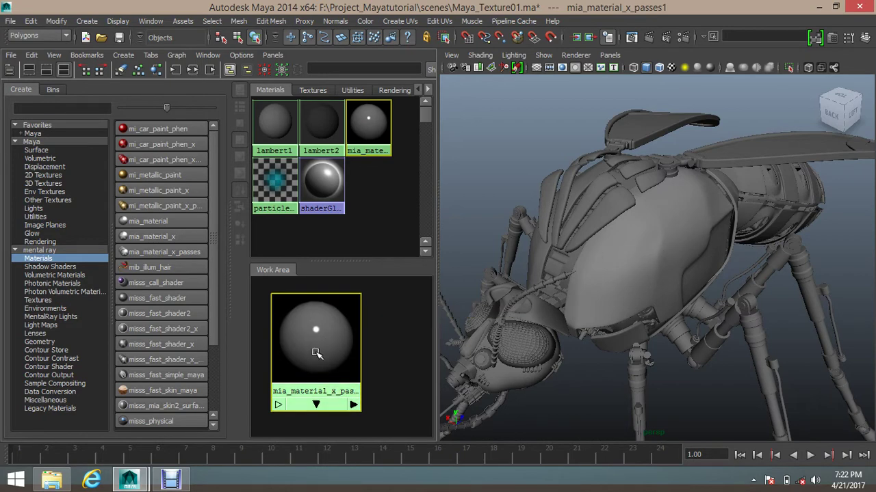
Rename the new material to bodyMat01 in the Attribute Editor
double_click(297, 337)
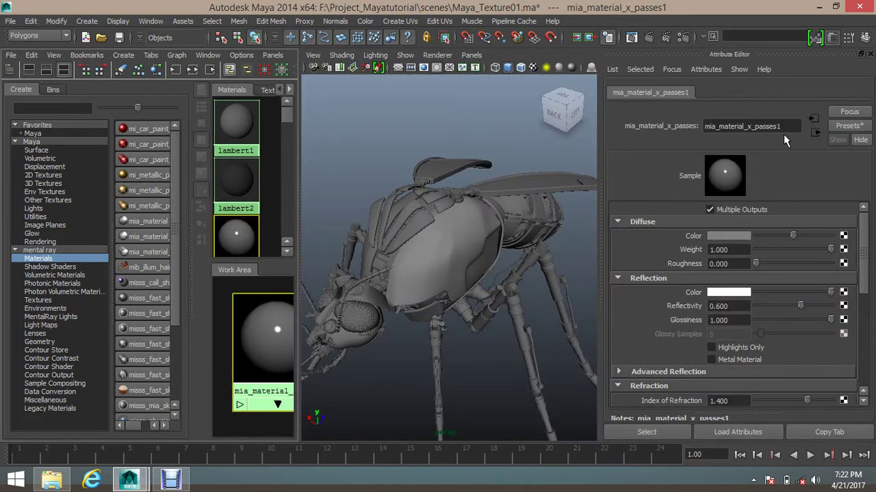
drag(783, 130, 672, 132)
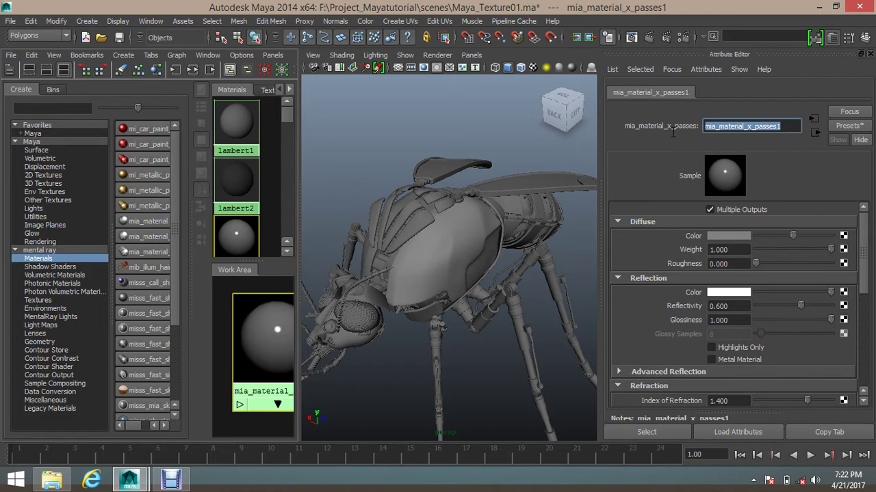
text(bodyMat01)
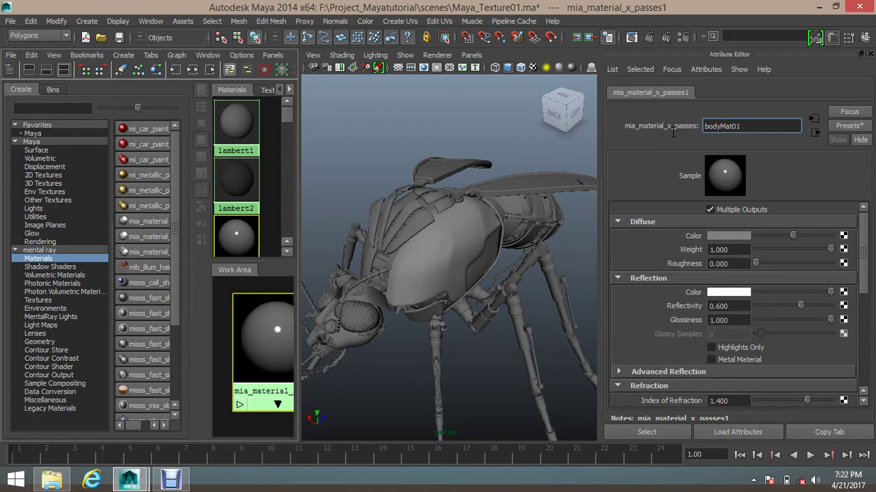
key(Return)
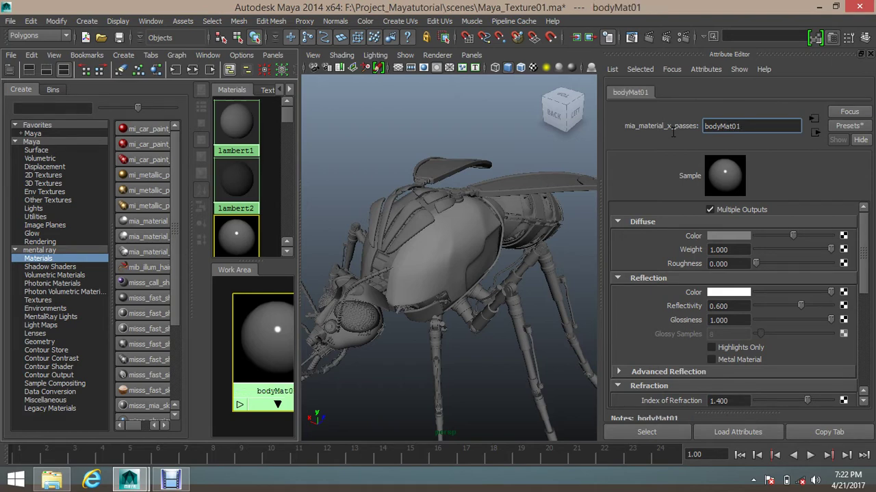
Try cyan as bodyMat01's diffuse colour and check it on the shell
alt+drag(380, 308, 412, 297)
alt+right_drag(413, 297, 472, 301)
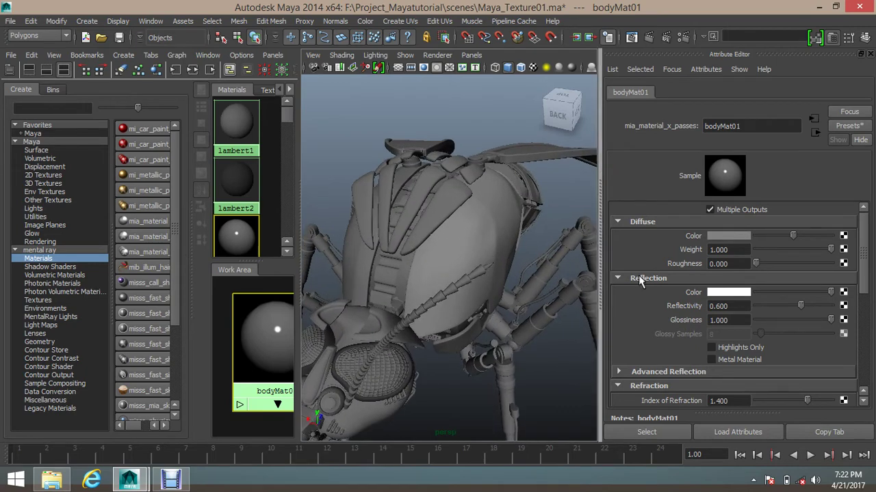
click(744, 239)
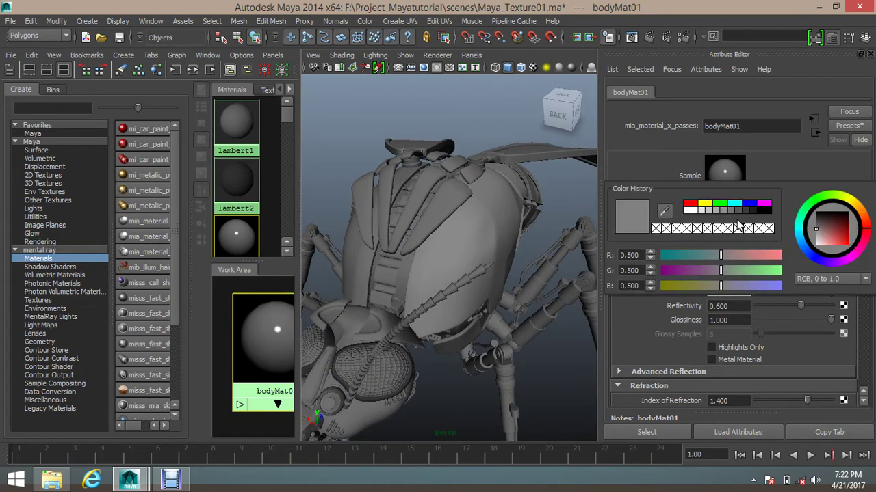
click(735, 206)
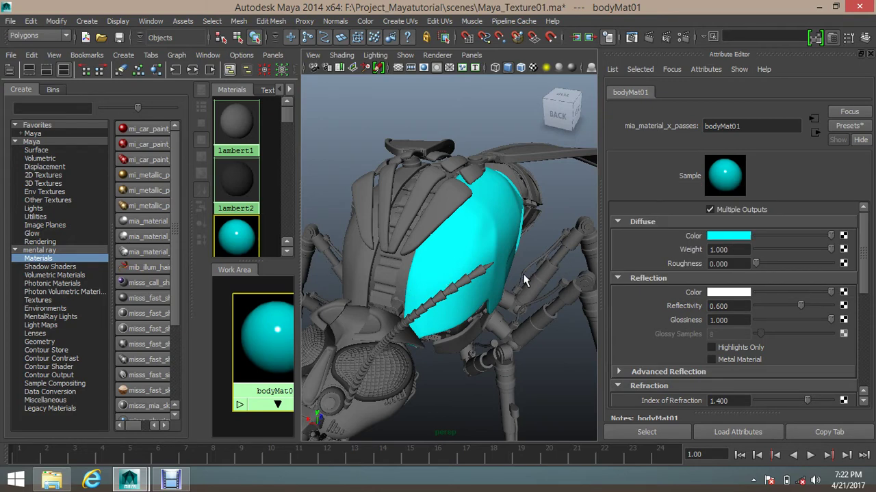
alt+drag(478, 239, 485, 236)
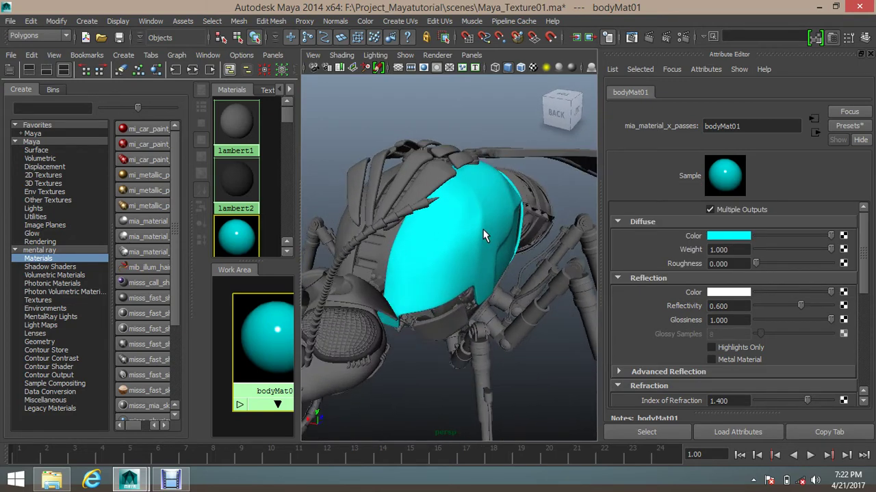
Change the diffuse colour to purple (R 0.795, G 0, B 1.0) and inspect the body
click(712, 237)
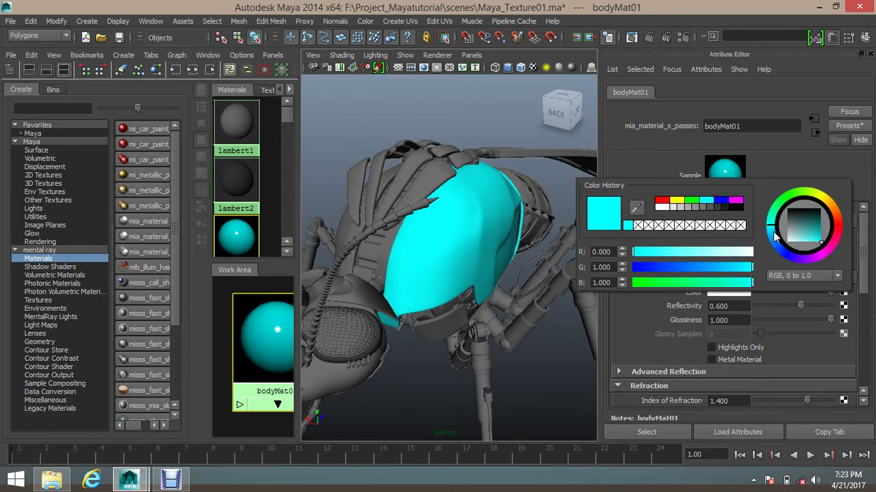
click(794, 262)
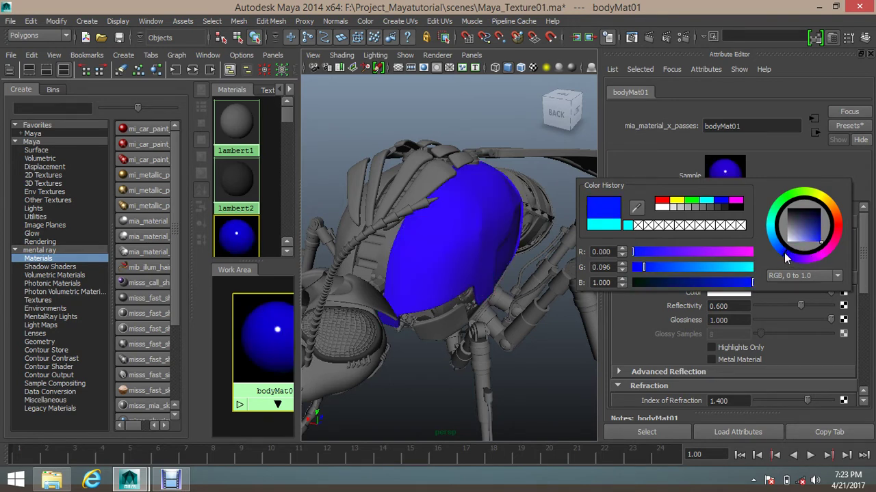
drag(788, 258, 813, 255)
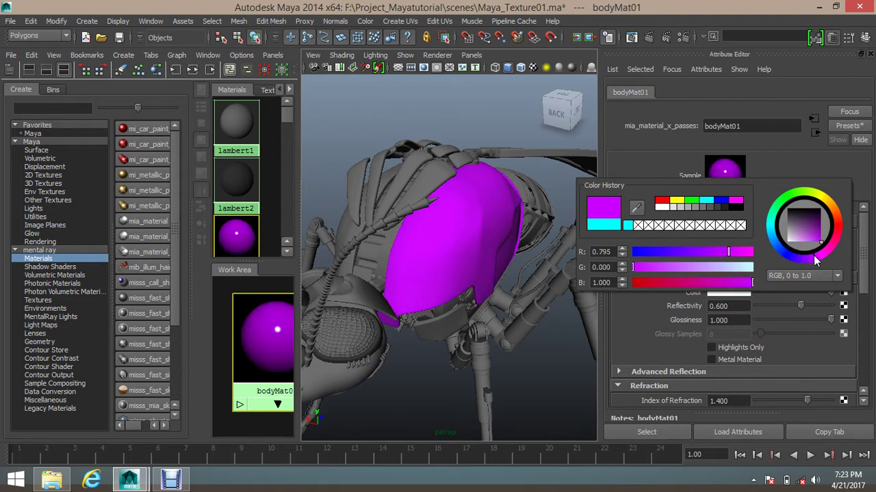
scroll(423, 272, down, 5)
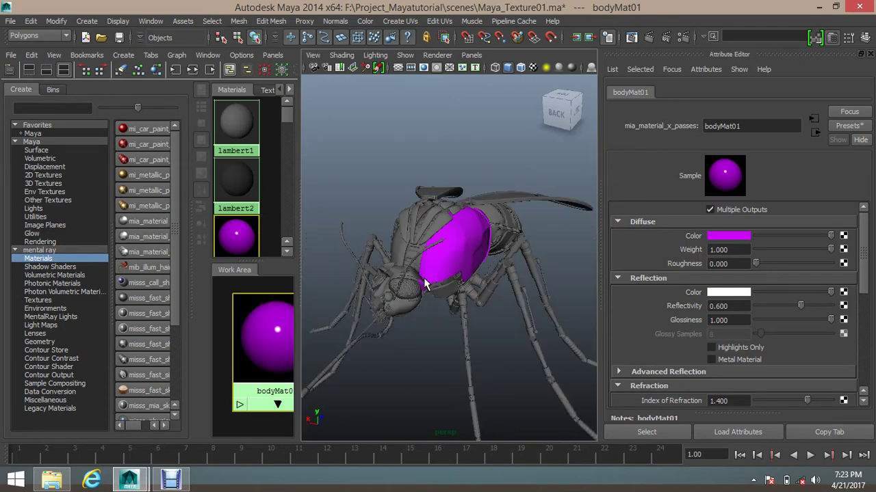
alt+drag(411, 289, 500, 261)
scroll(525, 303, up, 5)
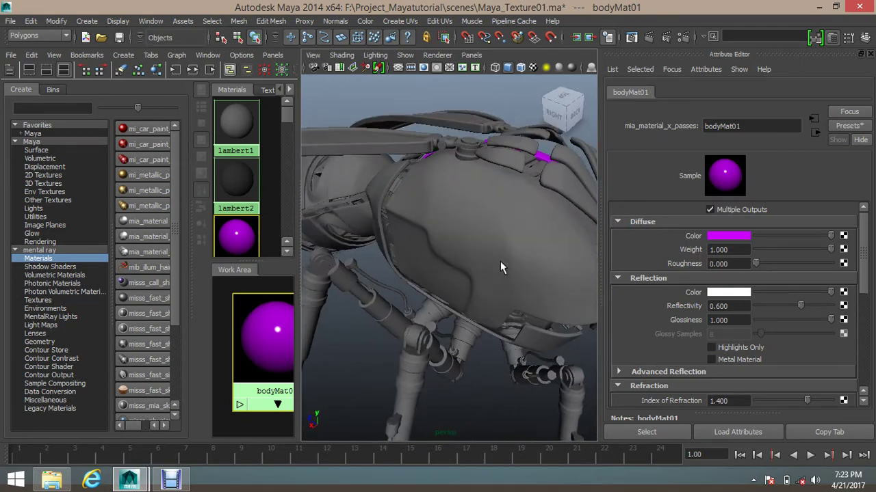
Select the body pieces polySurface12, polySurface13 and polySurface1 while tumbling around the mosquito
scroll(500, 262, down, 2)
click(504, 297)
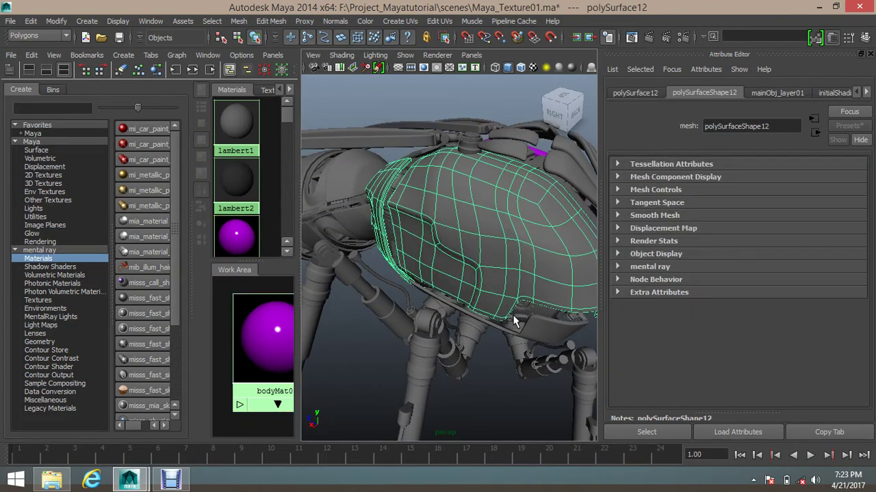
alt+drag(515, 322, 441, 207)
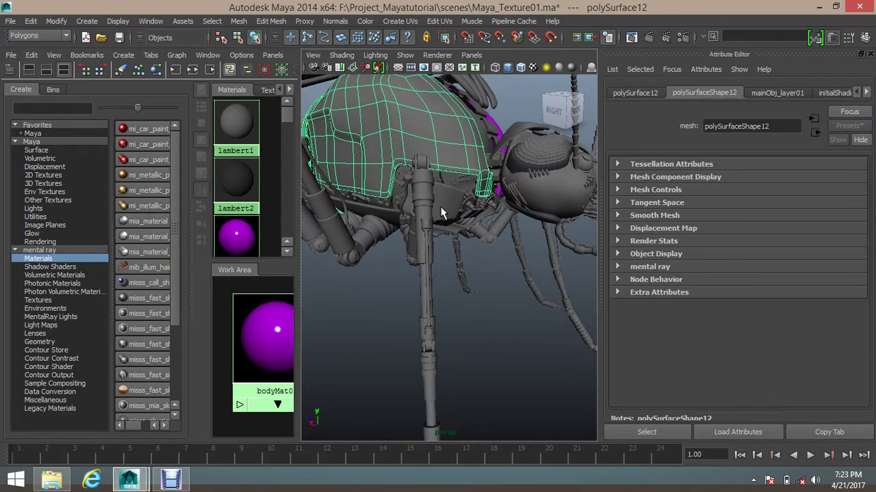
click(477, 240)
alt+drag(490, 242, 380, 237)
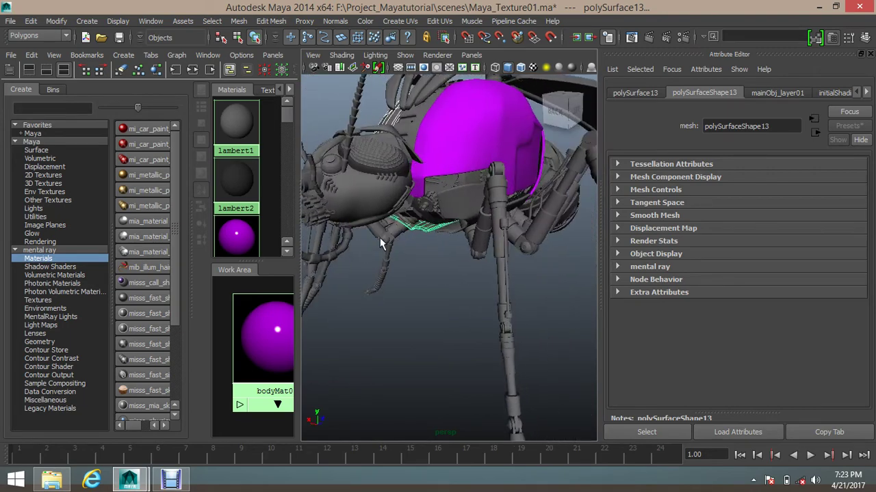
click(470, 235)
alt+drag(502, 233, 487, 256)
alt+drag(422, 262, 383, 263)
Widen the viewport and assign bodyMat01 to the selected body pieces
drag(298, 269, 253, 262)
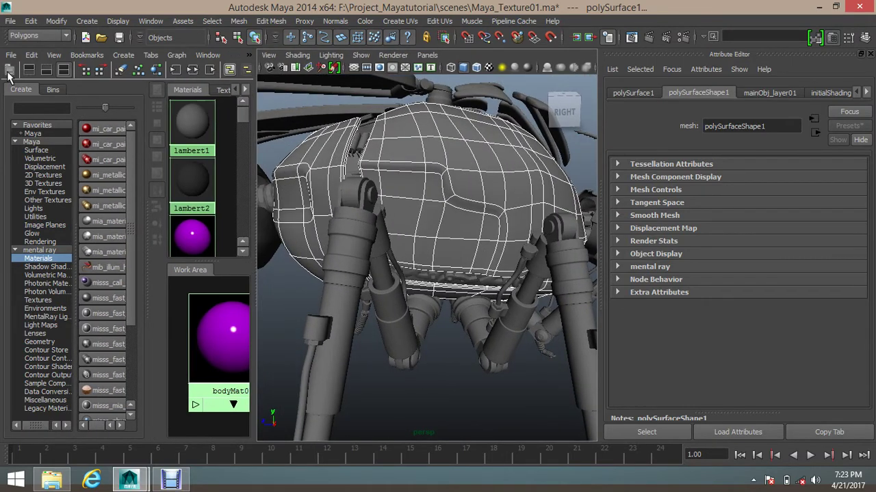
click(9, 69)
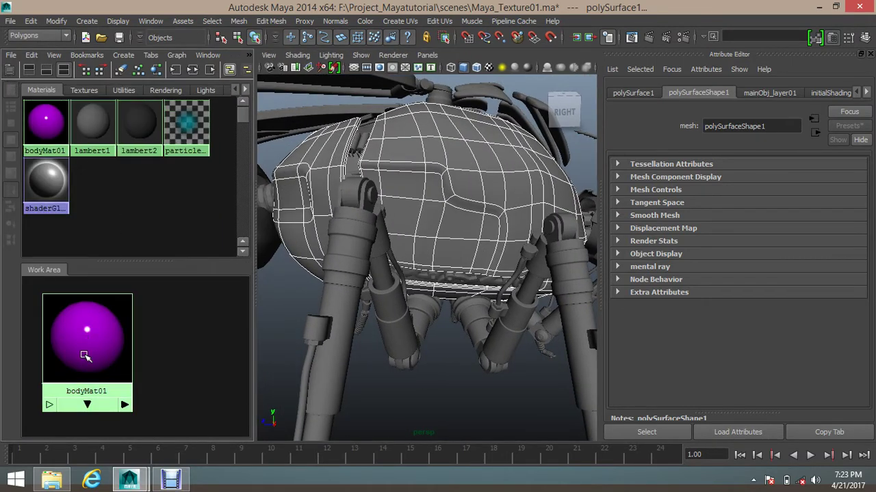
right_drag(102, 333, 106, 303)
alt+drag(472, 248, 471, 253)
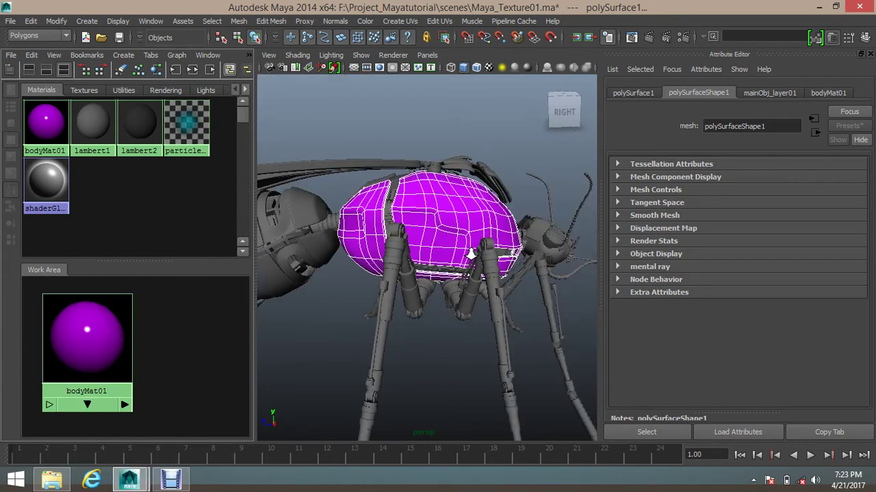
scroll(472, 253, down, 5)
Clear the selection and orbit to inspect the purple shell and abdomen
click(522, 291)
alt+drag(522, 291, 475, 262)
scroll(348, 289, up, 5)
alt+drag(484, 243, 506, 282)
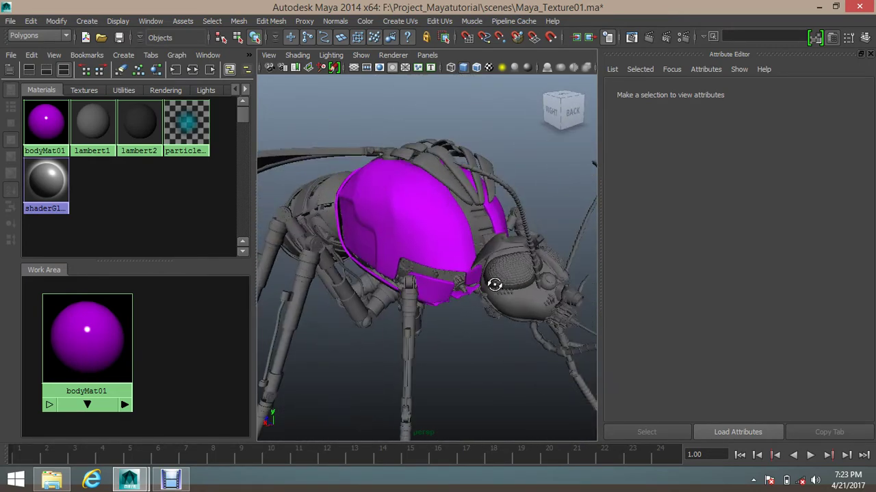
scroll(445, 264, up, 5)
alt+middle_drag(493, 279, 464, 298)
Raise bodyMat01's reflection reflectivity to 0.675
alt+drag(464, 297, 451, 321)
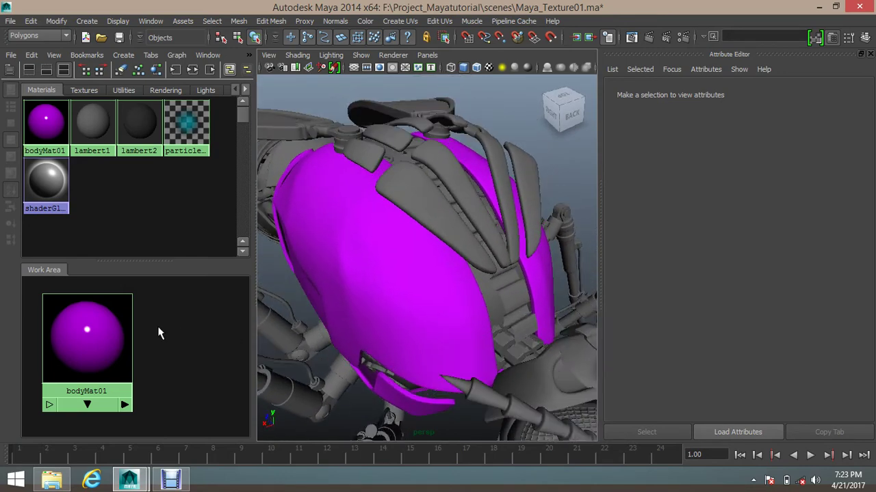
click(75, 338)
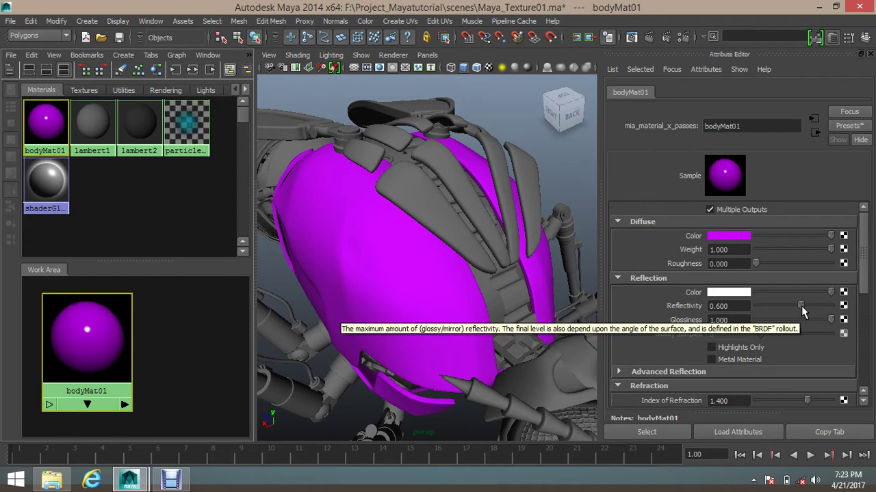
mouse_move(801, 306)
mouse_down()
mouse_move(818, 306)
mouse_move(806, 306)
mouse_up()
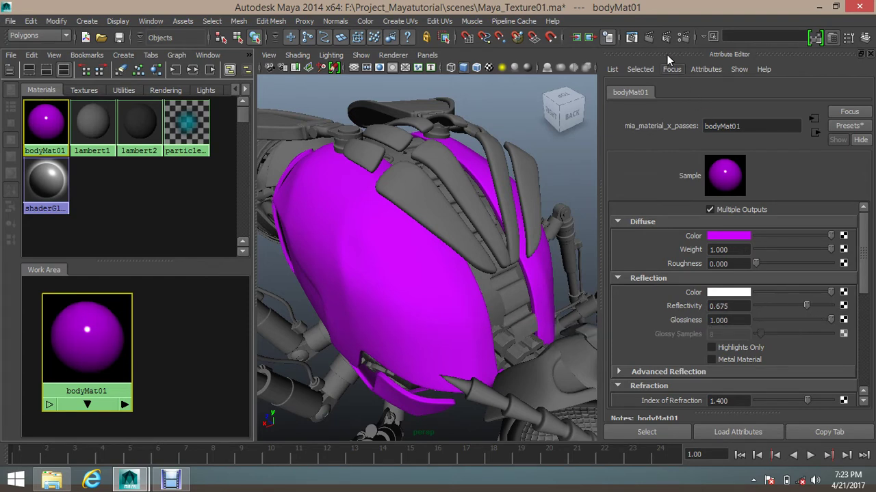
Make a 640×480 mental ray test render of the body in Render View, then minimize it
click(633, 38)
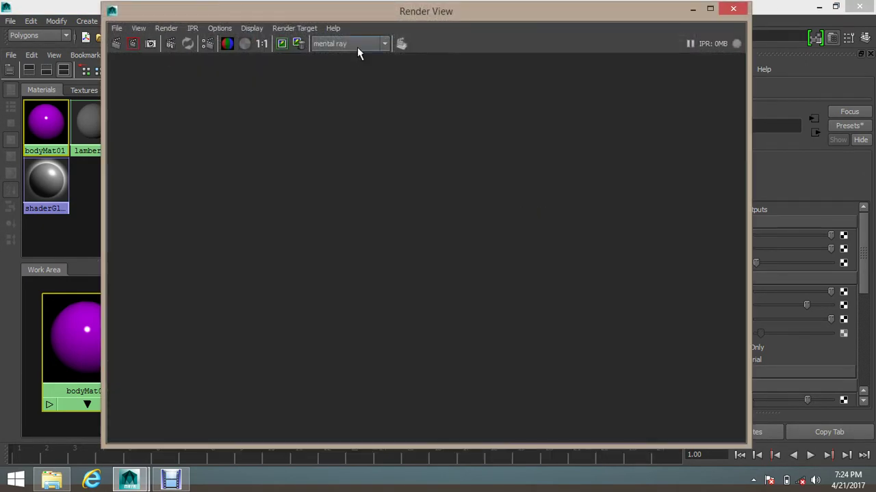
click(117, 43)
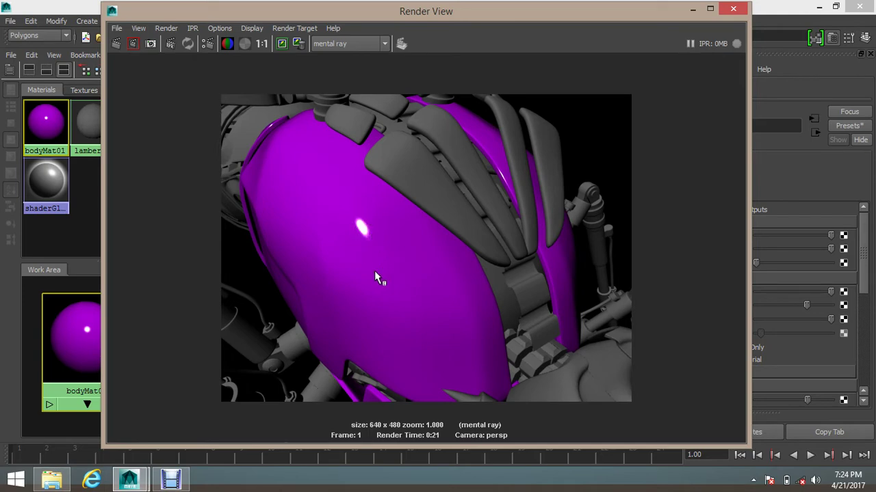
click(692, 10)
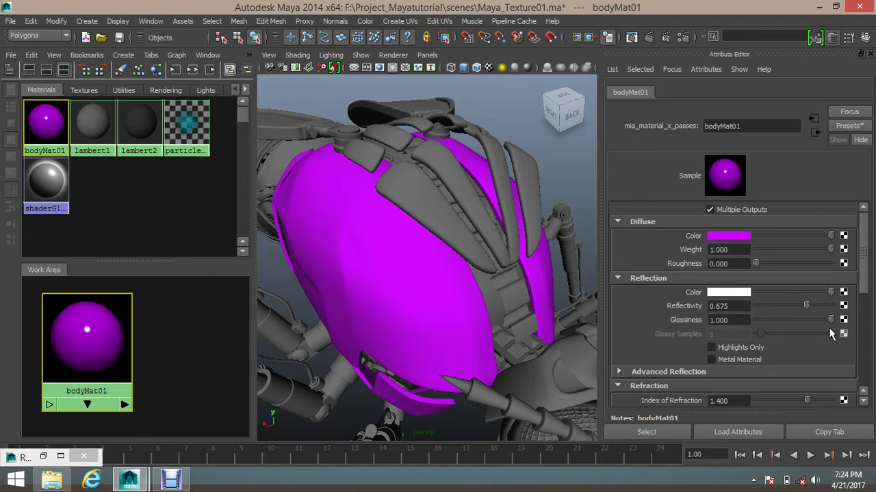
Set bodyMat01's glossiness to 0.470 and reflectivity to 0.761
drag(830, 322, 786, 327)
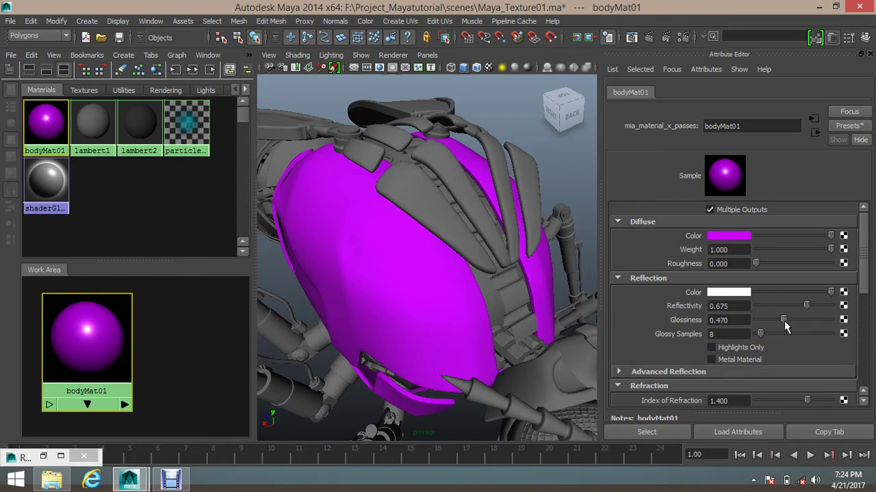
mouse_move(809, 312)
mouse_down()
mouse_move(797, 314)
mouse_move(814, 312)
mouse_up()
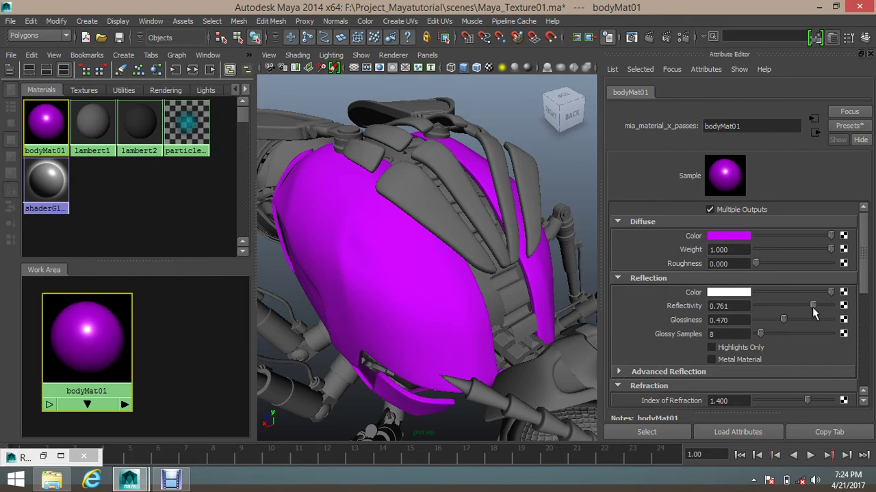
Keep the previous render, redo the render, and scrub between the two images to compare
click(632, 37)
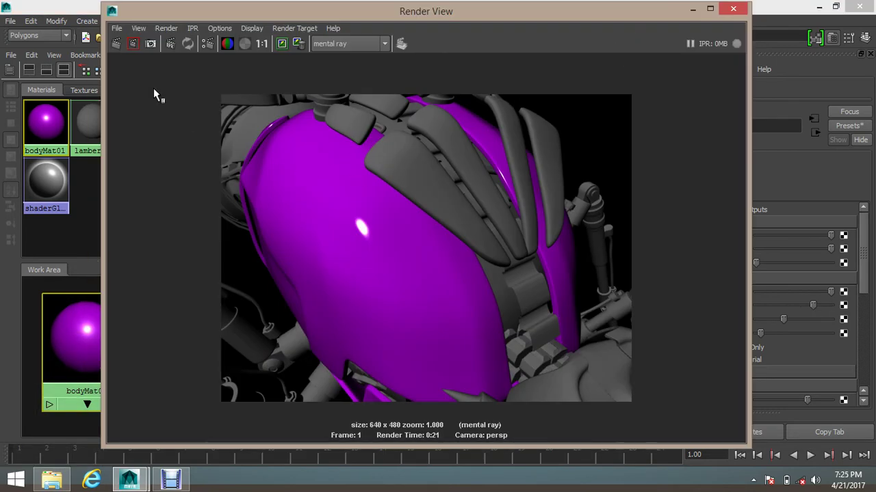
click(282, 43)
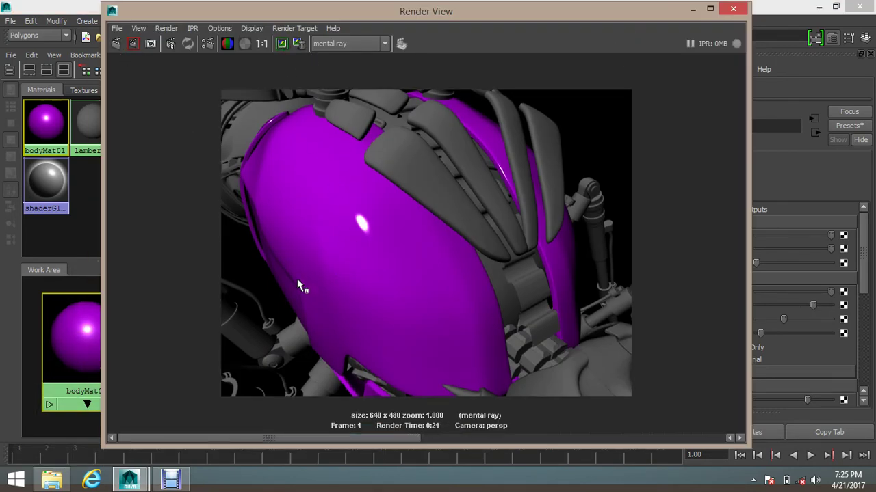
click(116, 44)
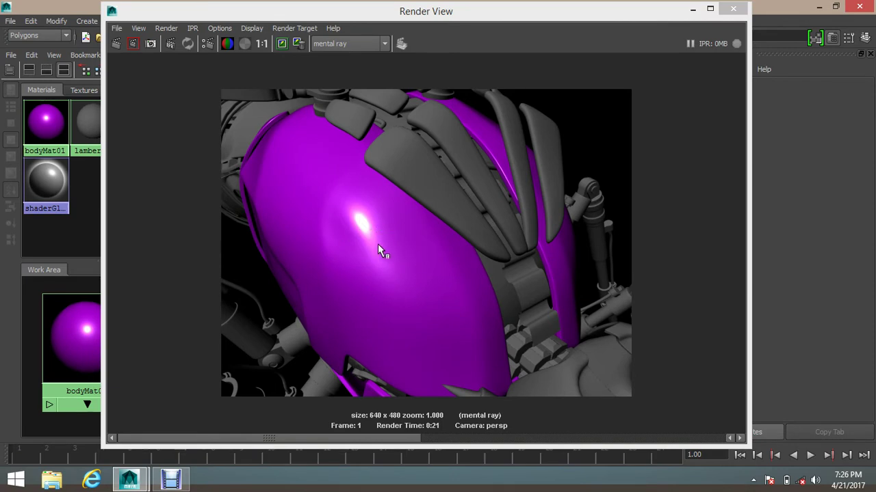
drag(337, 437, 446, 419)
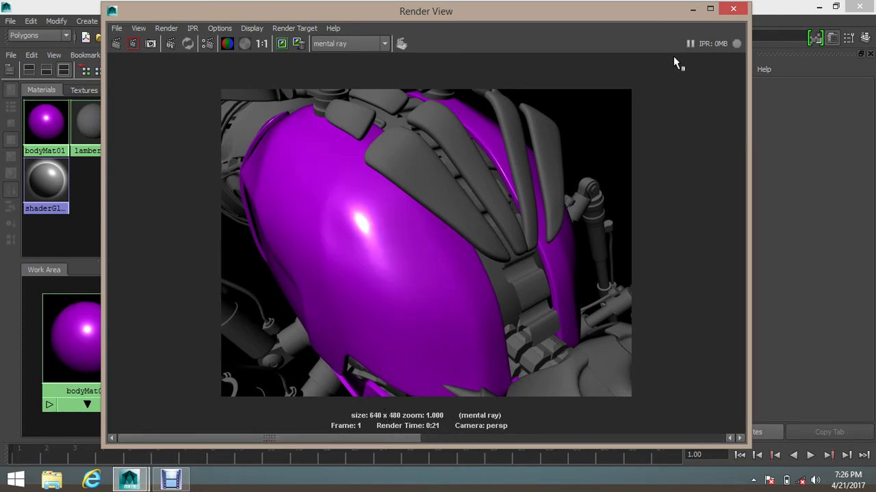
click(692, 9)
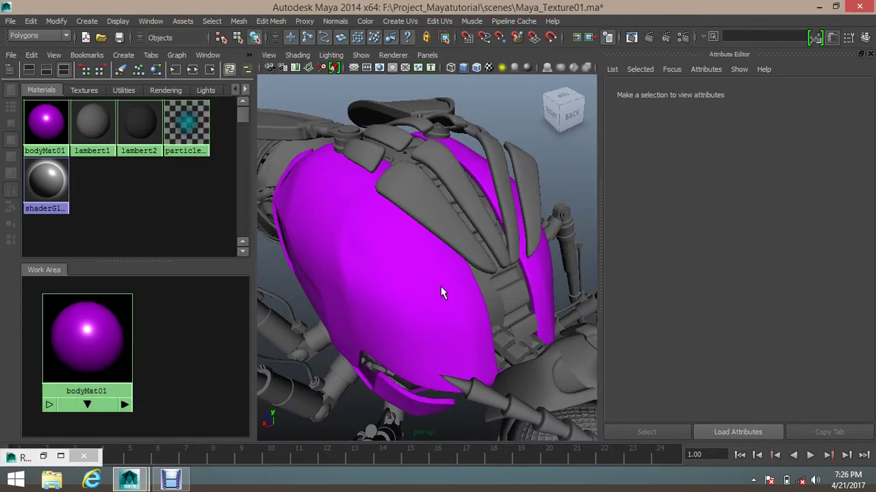
Zoom out and orbit to a side view of the whole mosquito
scroll(440, 293, down, 5)
alt+middle_drag(486, 321, 463, 316)
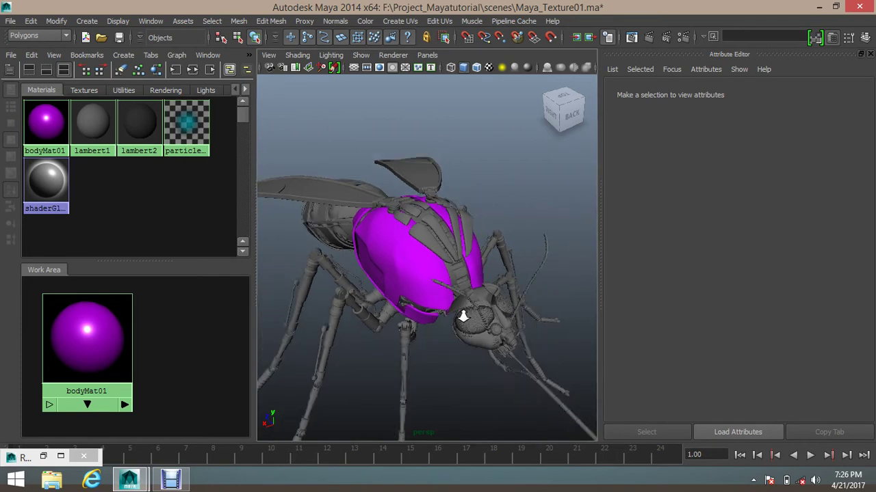
alt+drag(463, 316, 416, 303)
scroll(363, 295, down, 3)
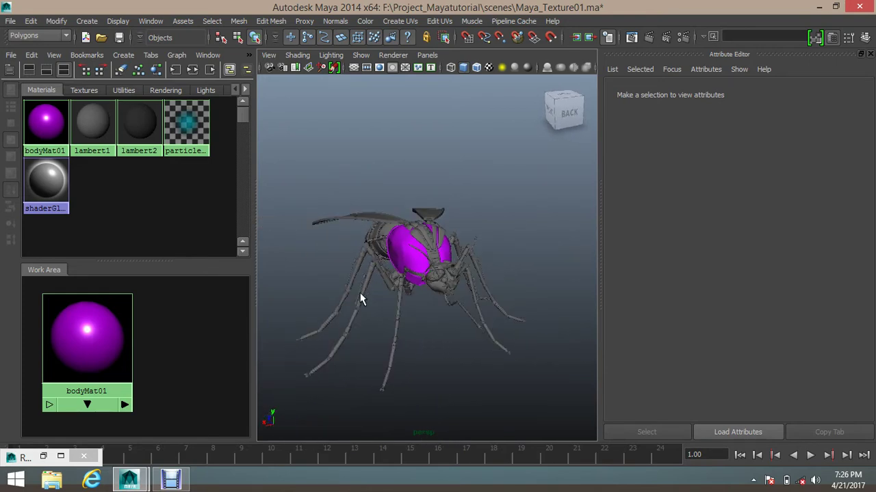
alt+drag(361, 299, 409, 304)
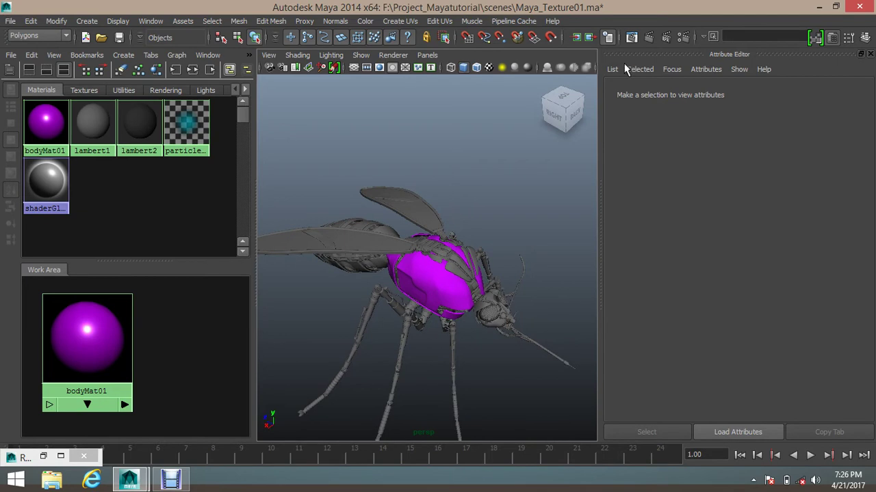
Create an Image Based Lighting node from Render Settings' Indirect Lighting tab
click(687, 36)
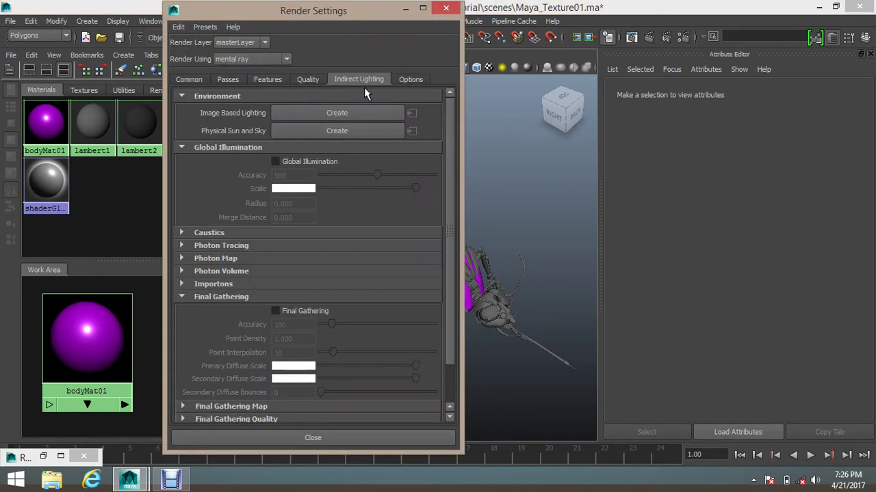
click(192, 81)
click(236, 80)
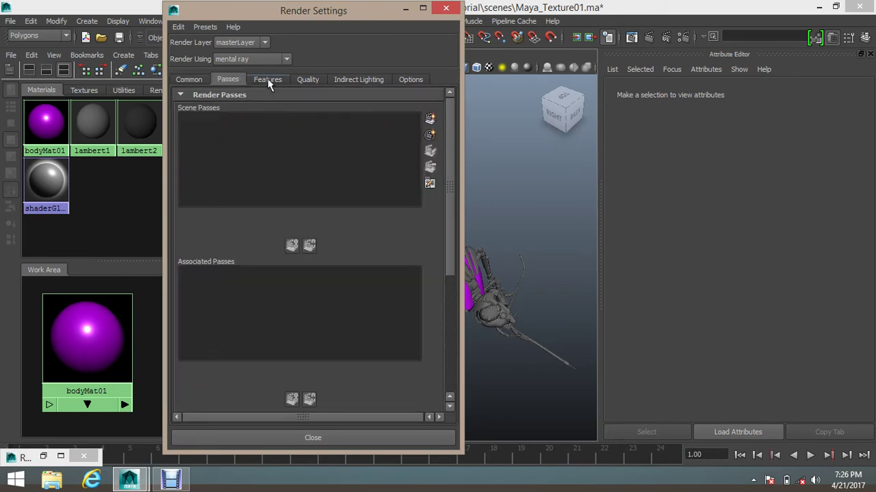
click(270, 79)
click(316, 79)
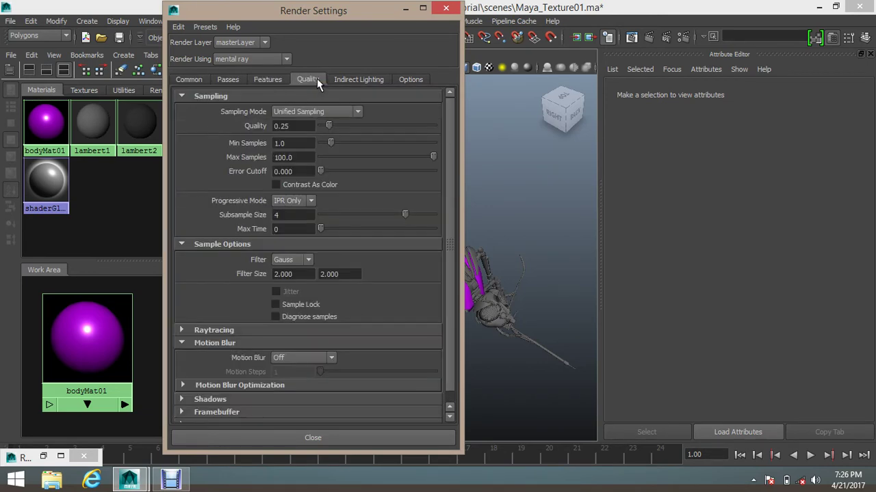
click(363, 78)
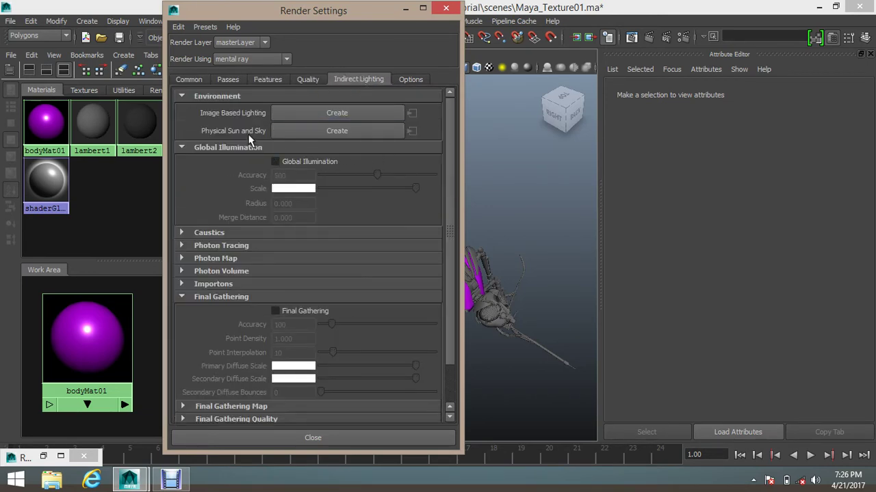
click(356, 113)
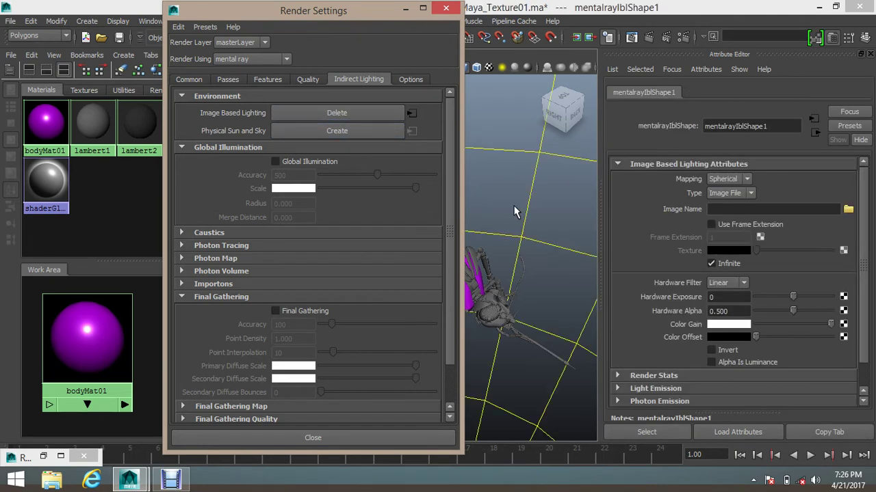
click(406, 8)
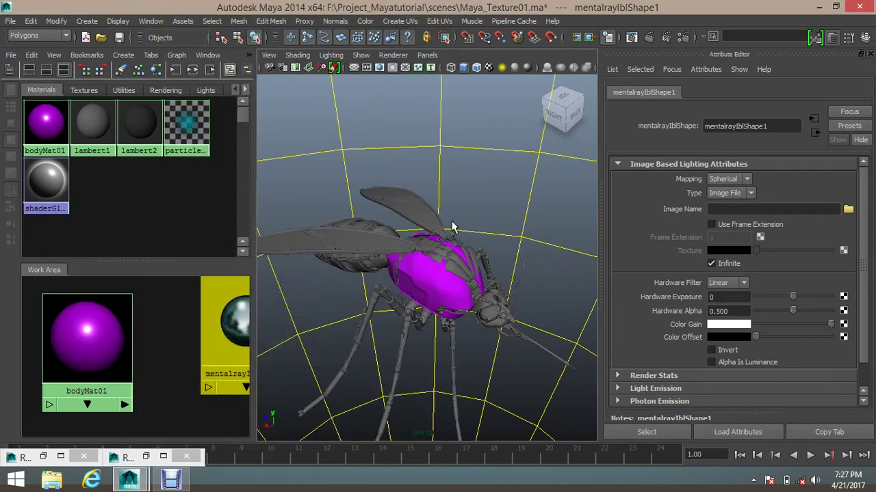
Zoom and orbit to view the IBL dome surrounding the mosquito
scroll(459, 240, down, 6)
scroll(459, 241, up, 4)
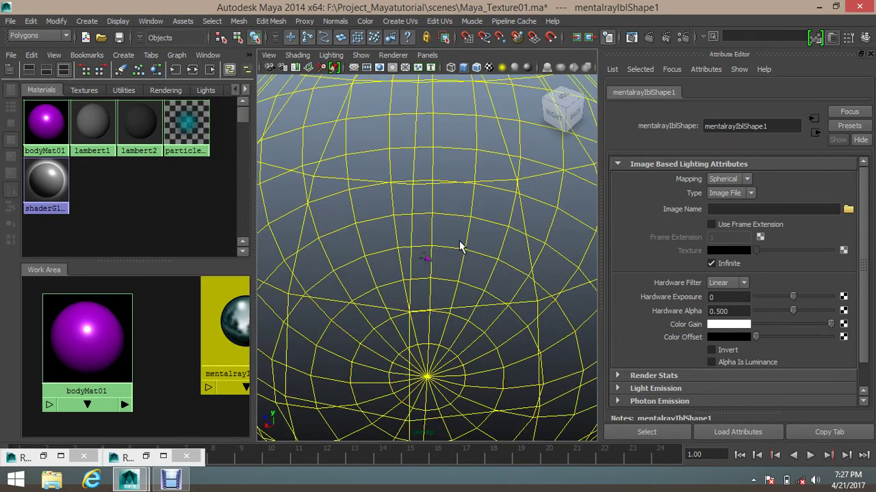
alt+drag(423, 243, 426, 224)
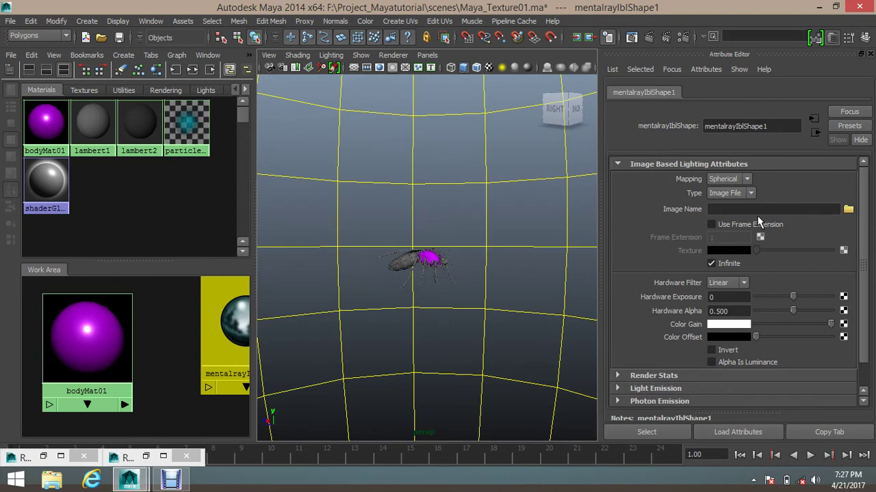
Load Warehouse-with-lights.jpg as the IBL environment image
click(848, 209)
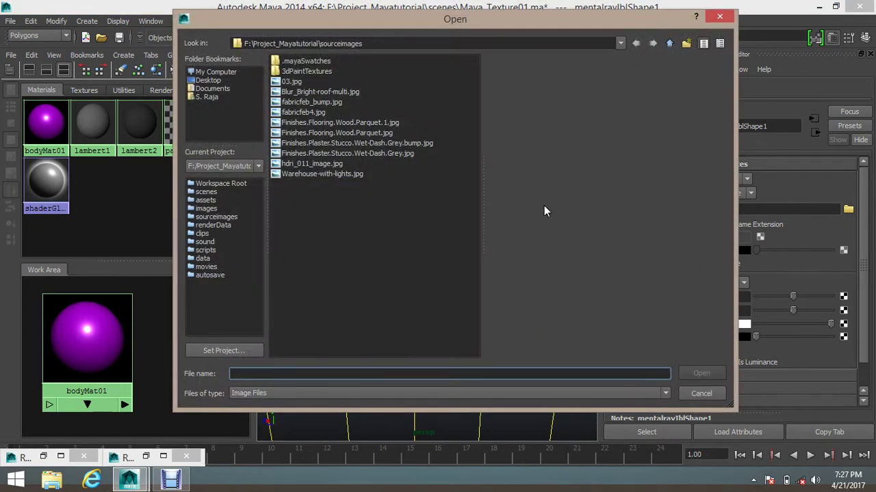
click(291, 93)
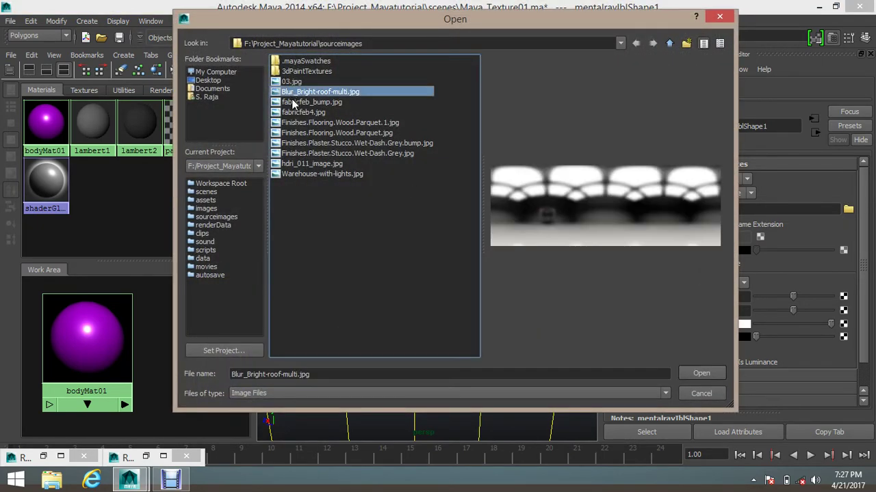
click(296, 102)
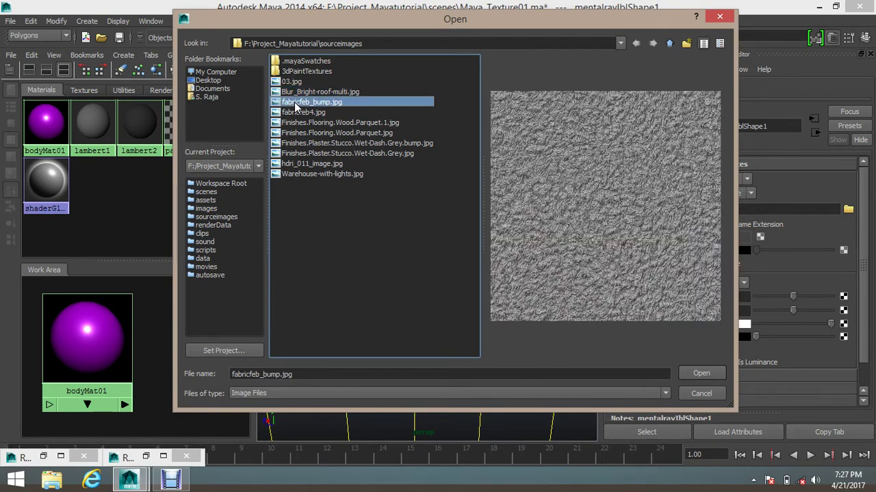
click(301, 113)
click(305, 123)
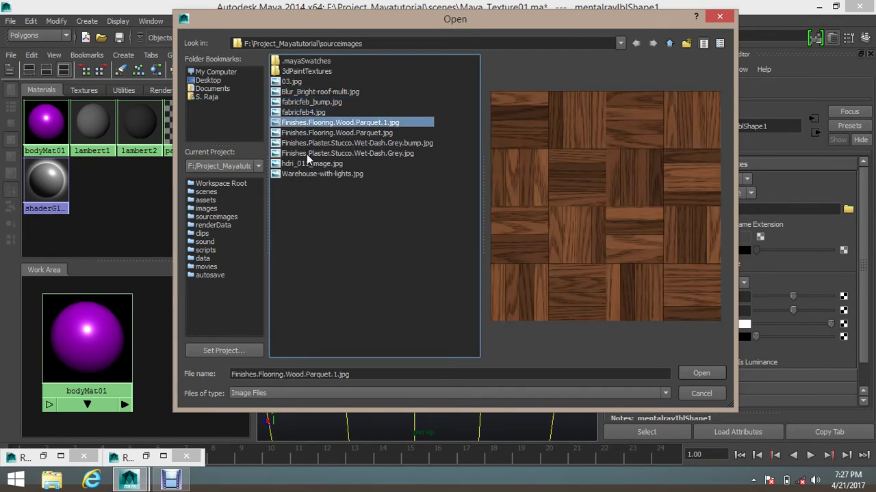
click(306, 154)
click(306, 164)
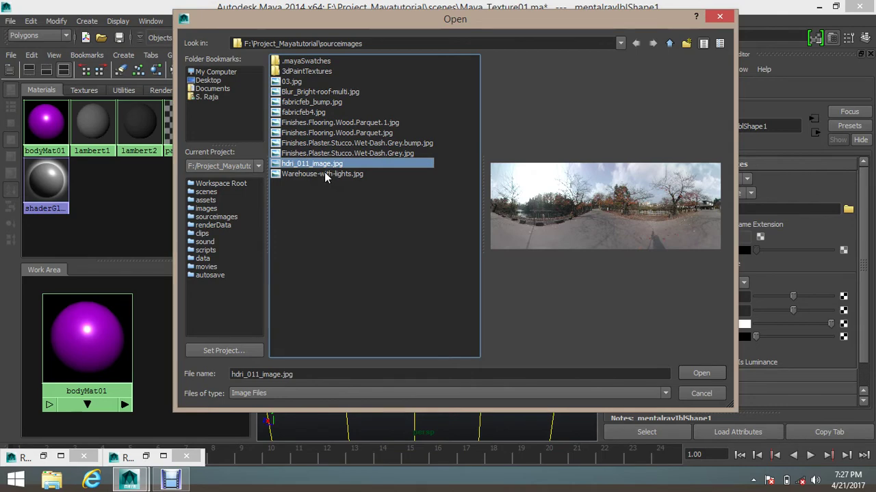
click(327, 174)
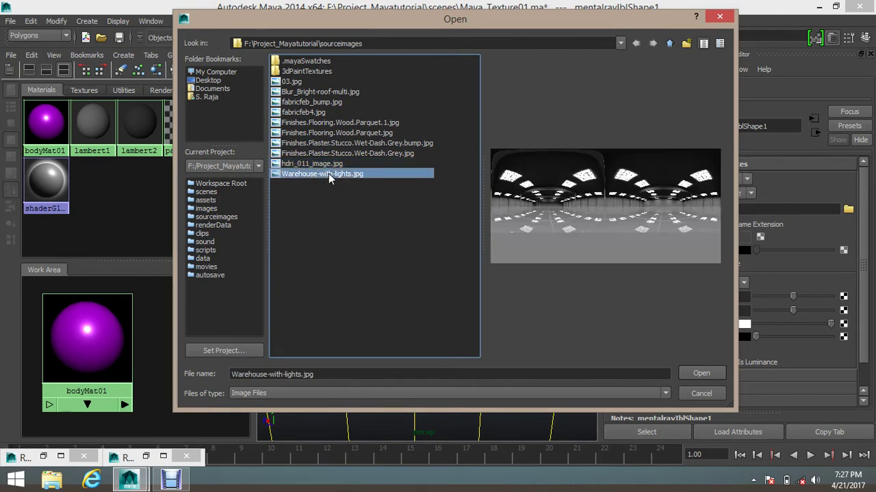
click(699, 373)
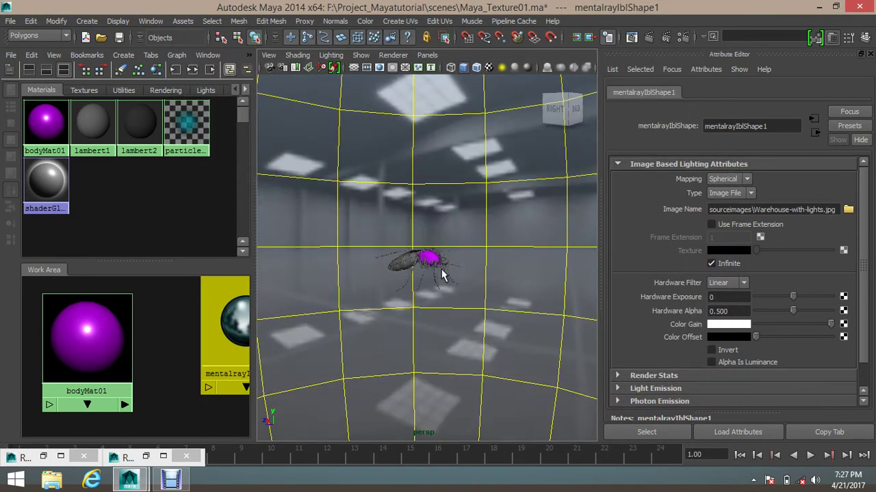
Select the IBL environment sphere and expand its Render Stats visibility settings
alt+drag(456, 239, 488, 219)
scroll(405, 261, up, 5)
scroll(461, 211, up, 3)
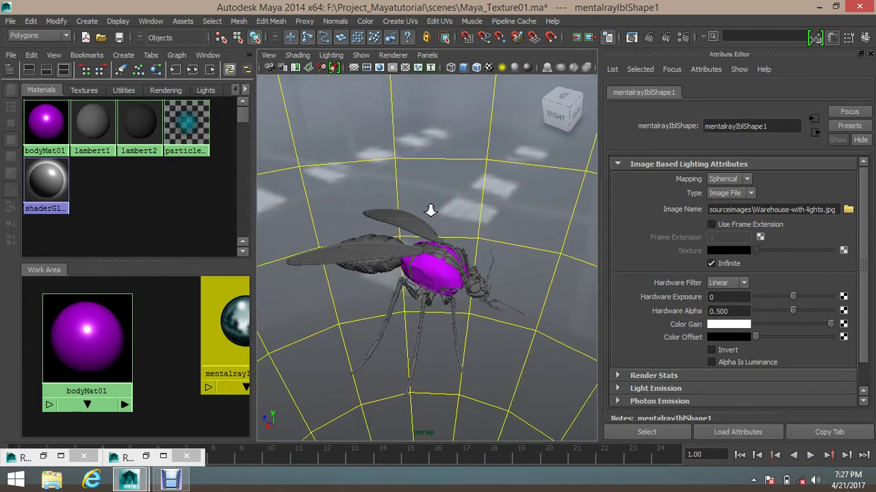
click(509, 197)
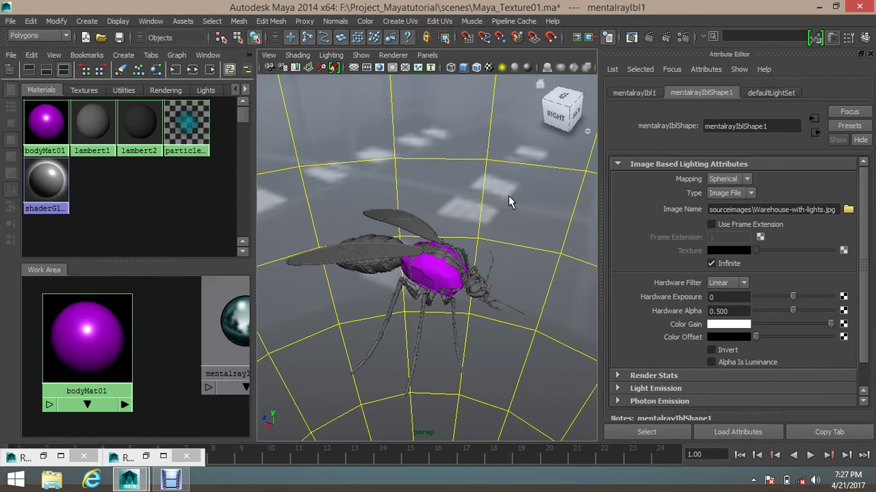
click(618, 375)
scroll(694, 363, down, 3)
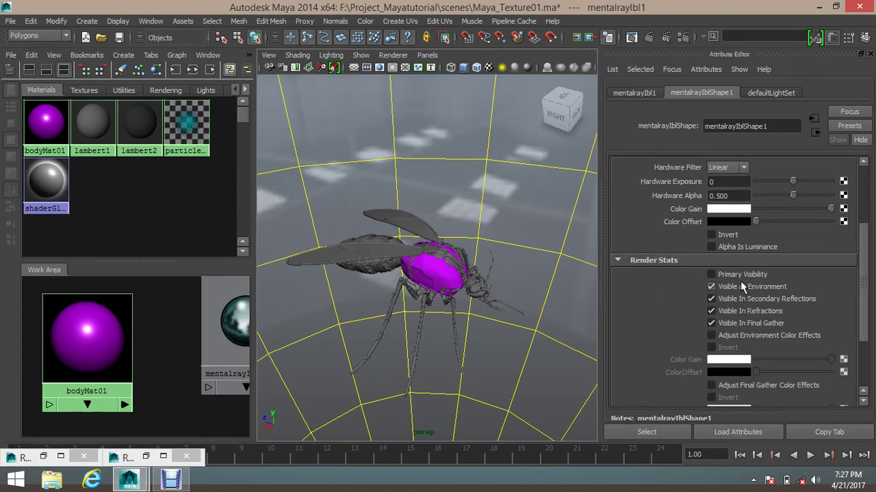
Re-render the mosquito in mental ray and zoom in on the purple body's highlights
click(631, 38)
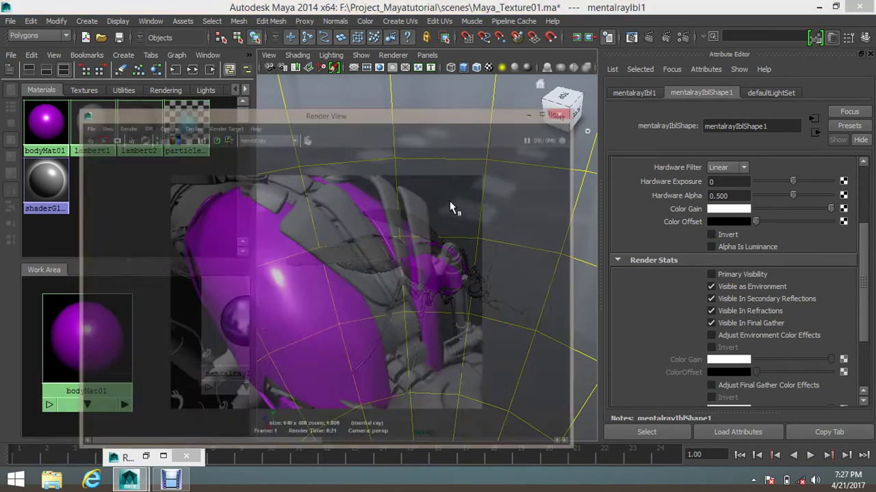
click(692, 9)
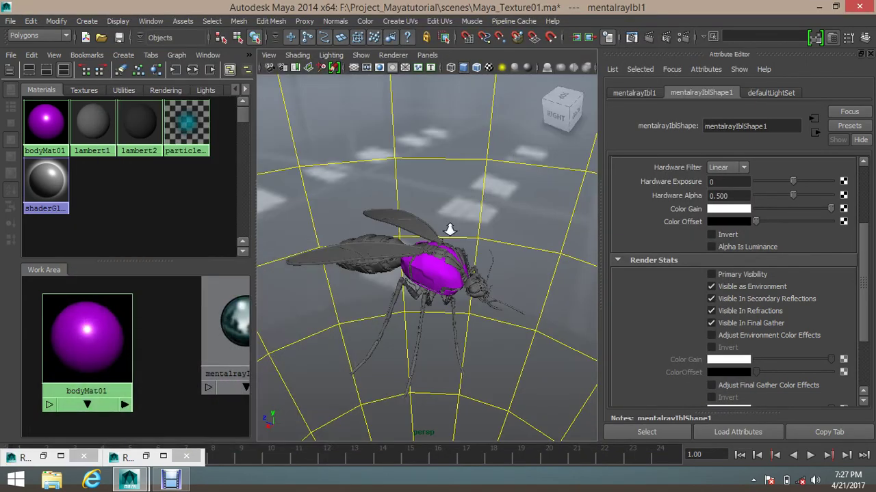
click(630, 38)
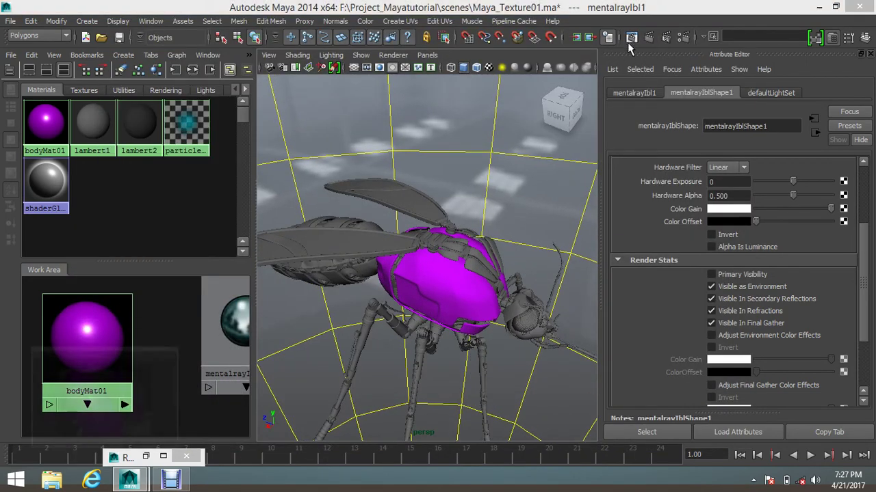
click(116, 43)
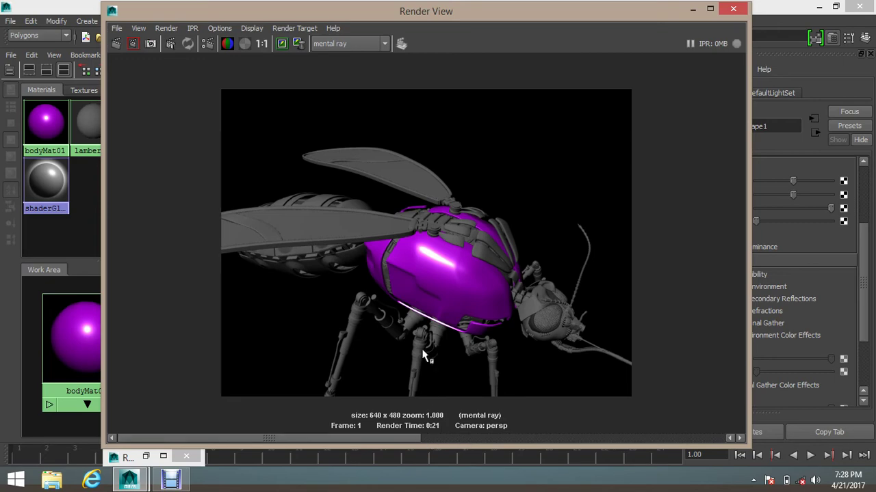
scroll(477, 321, up, 4)
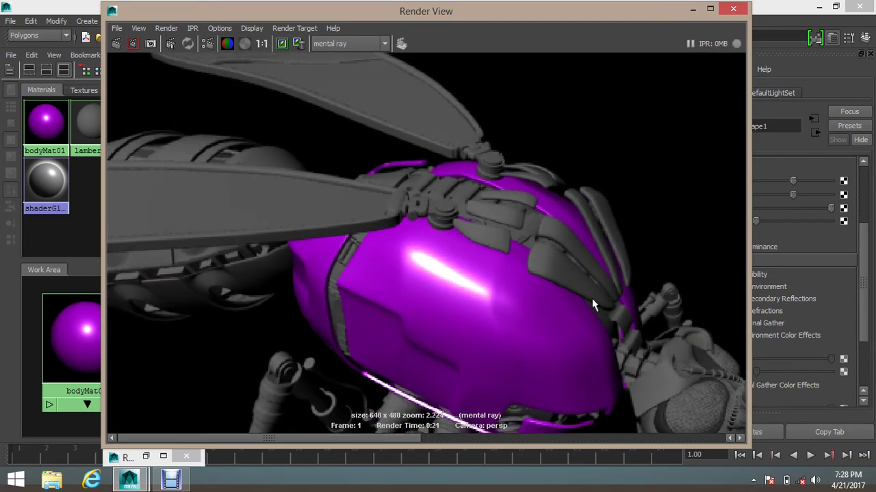
mouse_move(498, 336)
alt+middle_down()
mouse_move(467, 205)
mouse_move(448, 213)
mouse_move(539, 268)
mouse_move(591, 280)
mouse_move(506, 274)
mouse_move(494, 329)
alt+middle_up()
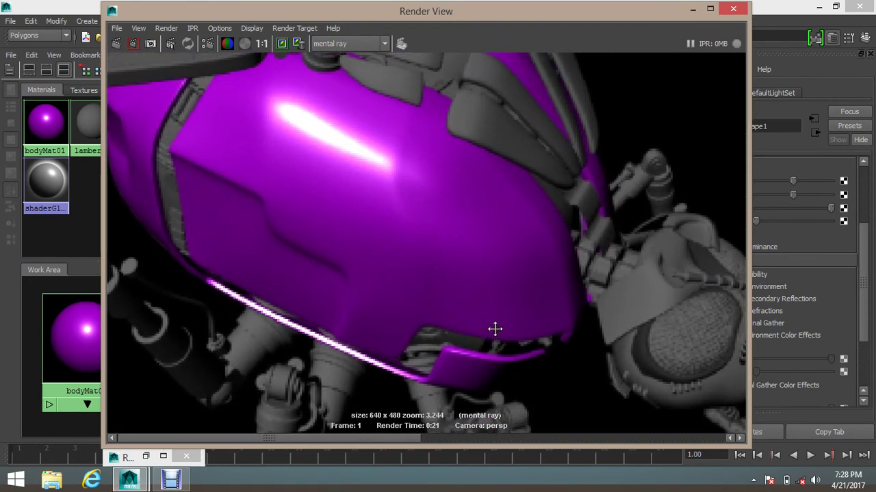
click(691, 9)
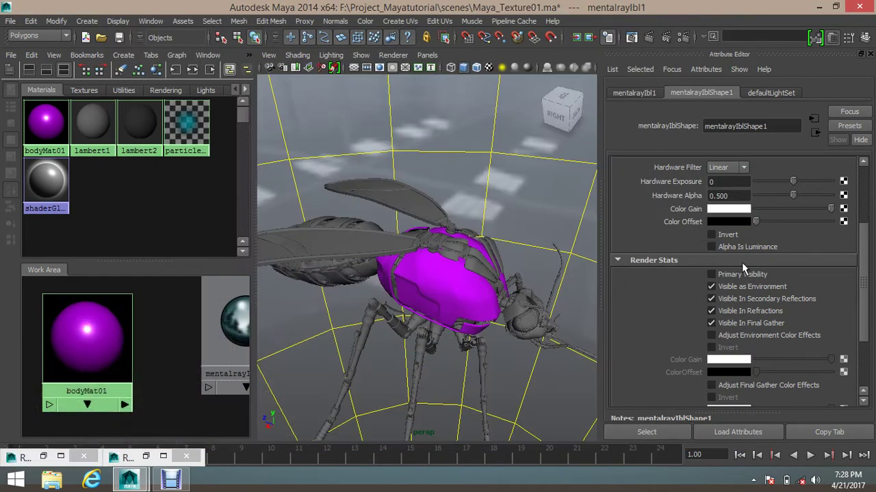
Raise the IBL Color Offset to grey in the mental ray render settings
click(684, 37)
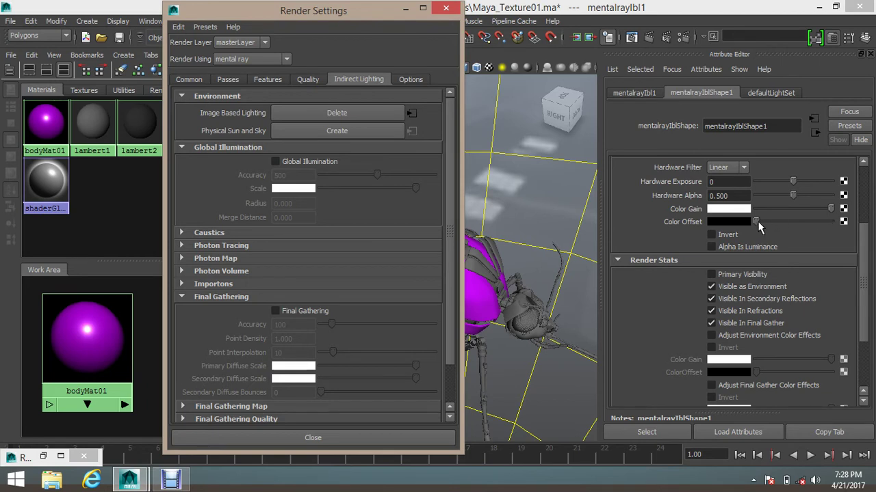
drag(755, 224, 769, 227)
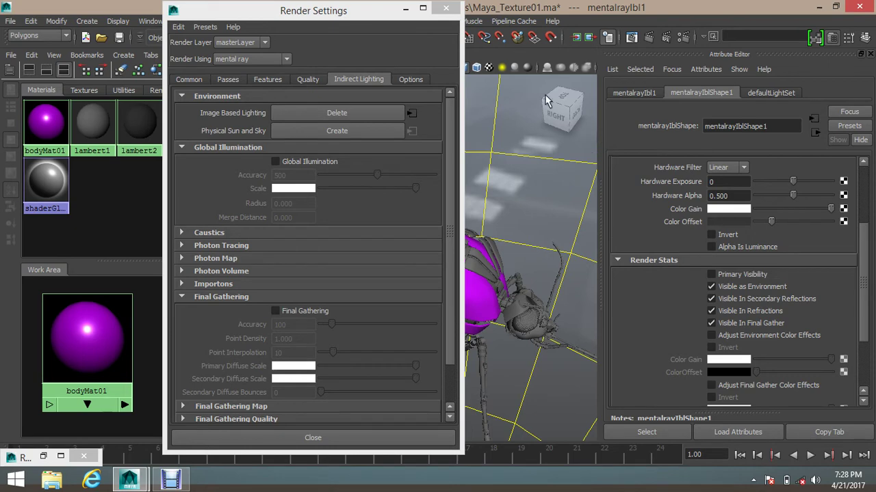
click(406, 9)
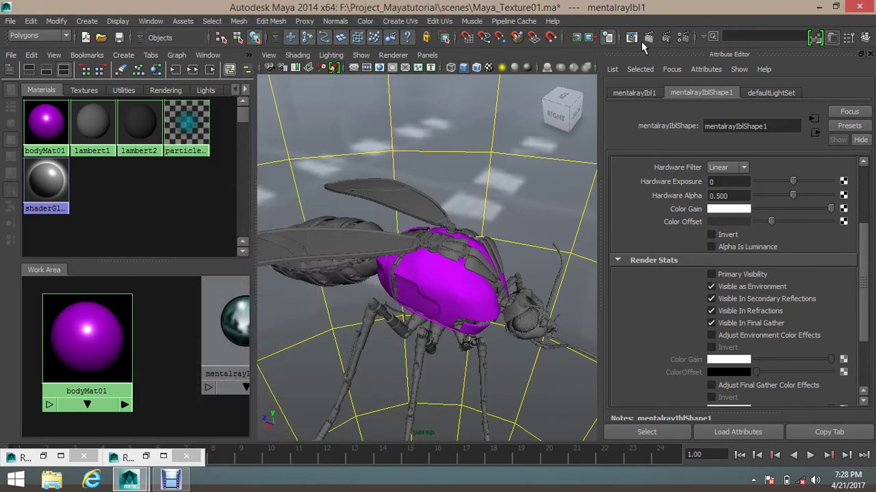
Render the mosquito again and compare it with the previous stored render
click(636, 38)
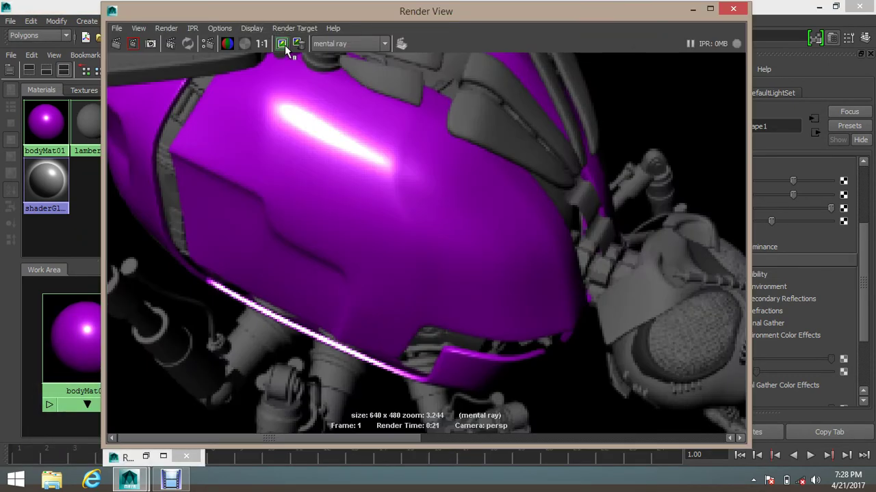
click(116, 46)
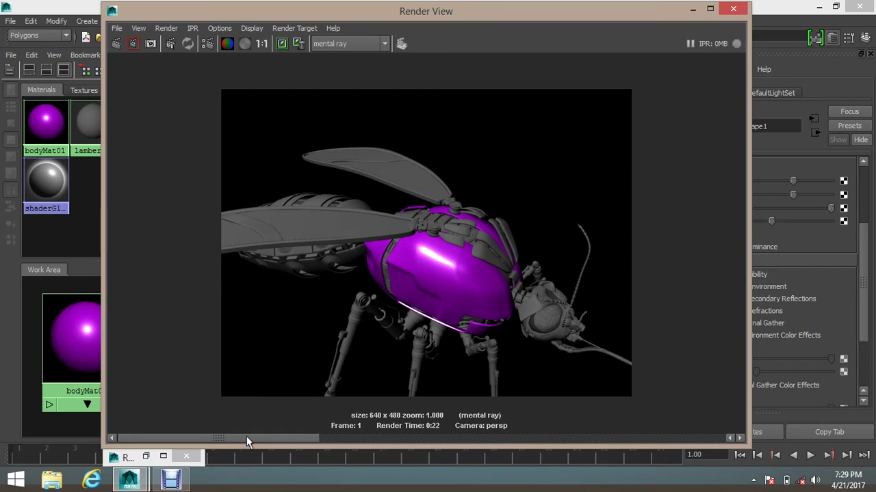
click(353, 438)
drag(353, 434, 327, 439)
scroll(359, 314, up, 5)
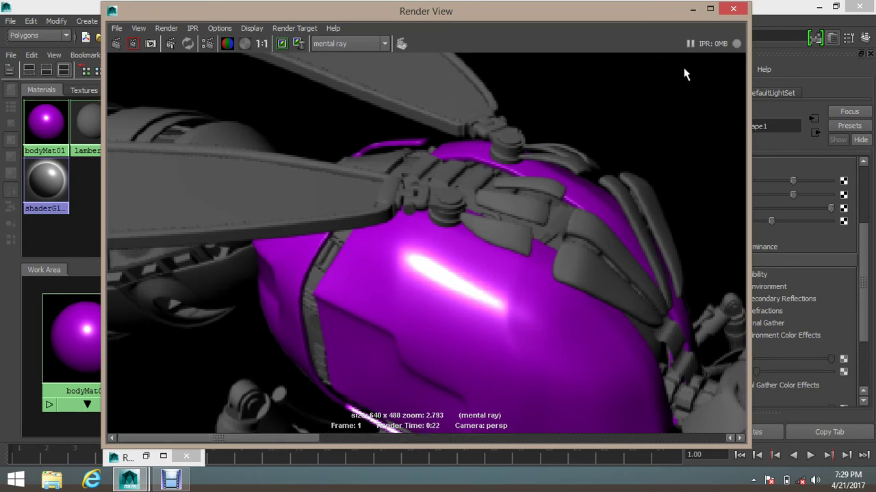
click(698, 9)
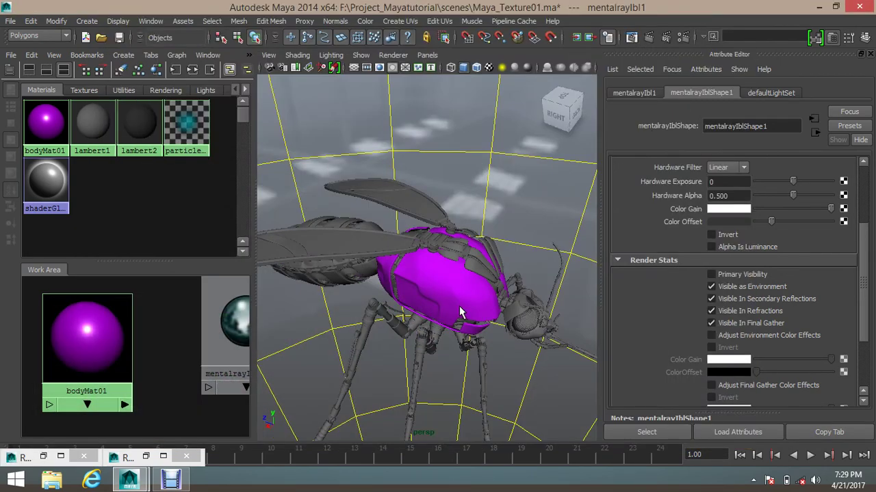
Enable Final Gathering in the mental ray Indirect Lighting settings
alt+drag(465, 285, 458, 256)
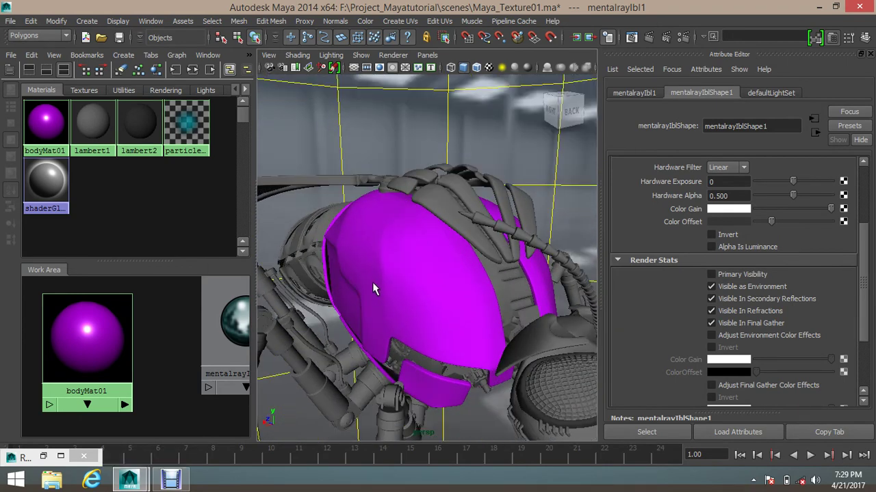
alt+drag(372, 282, 395, 309)
click(681, 40)
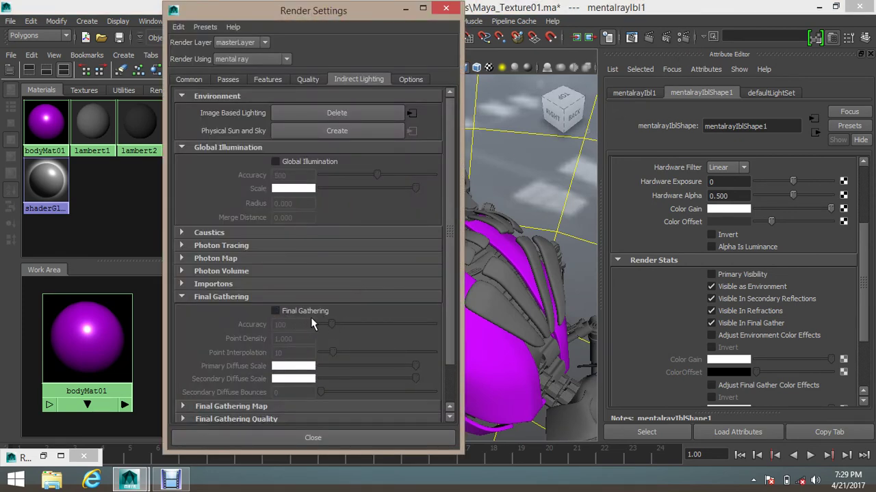
click(276, 312)
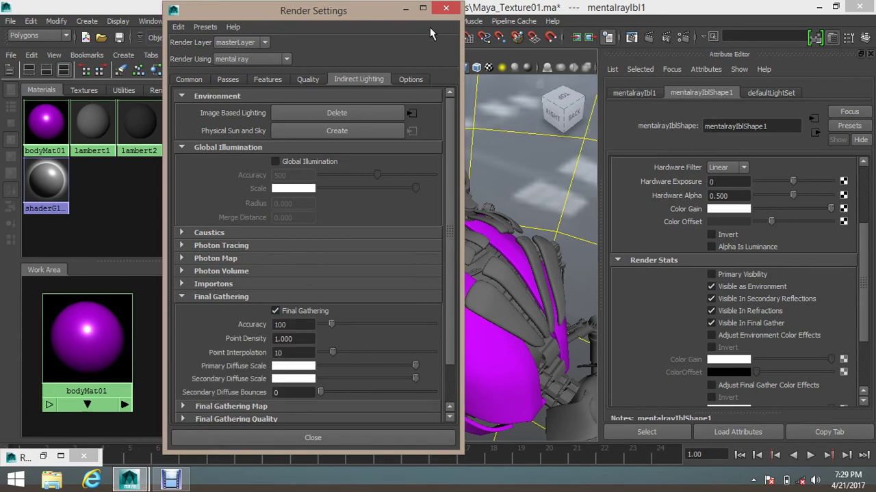
click(406, 12)
Frame a close, side-on view of the mosquito and bring up the Render View
scroll(433, 207, down, 5)
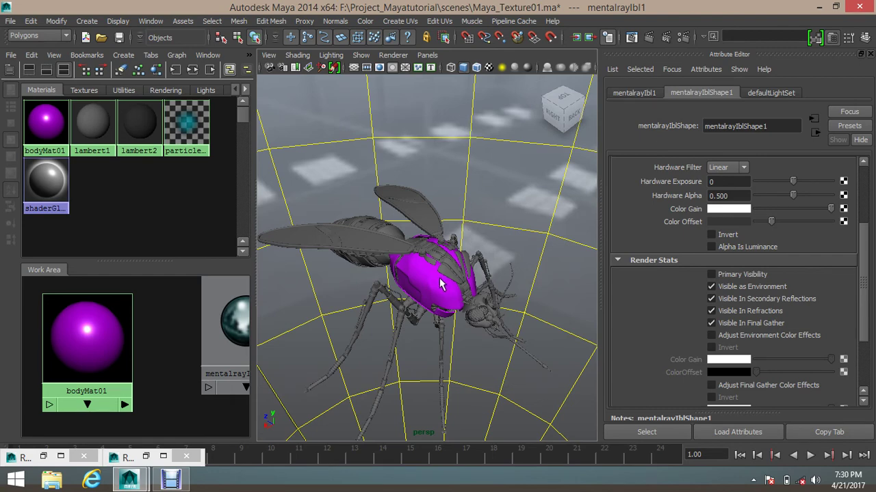
alt+right_drag(437, 294, 498, 313)
alt+drag(498, 313, 483, 283)
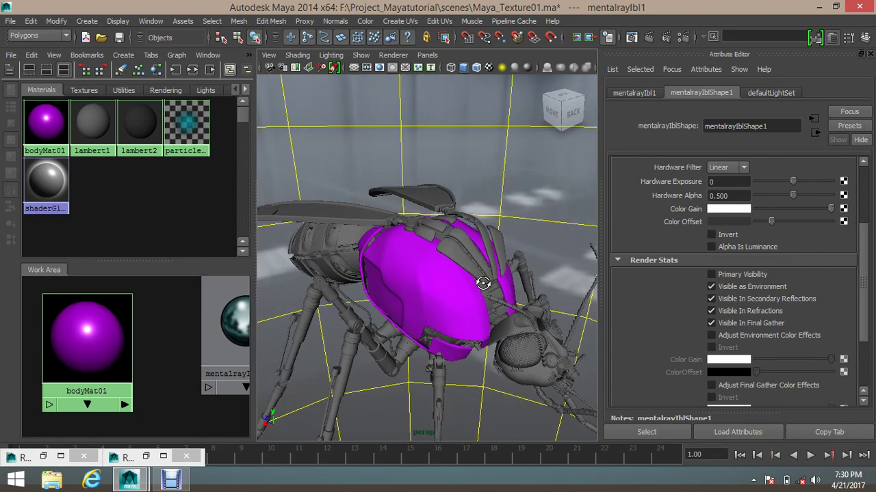
scroll(477, 295, down, 3)
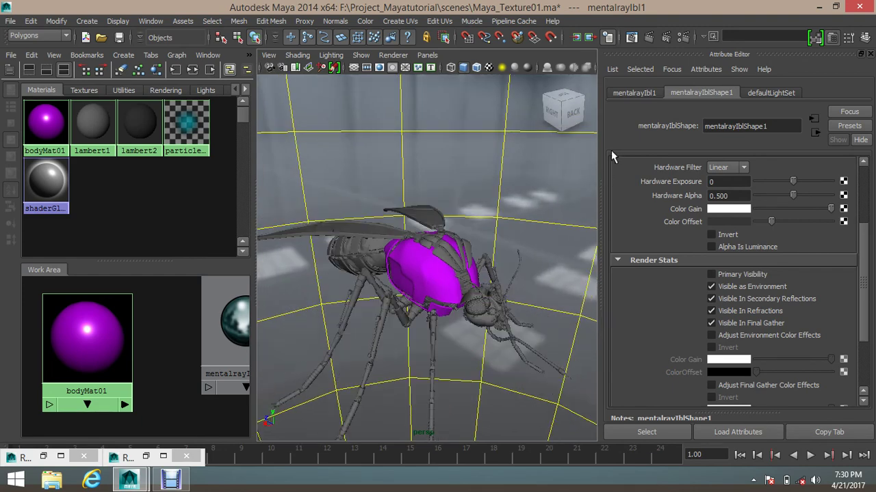
scroll(445, 293, up, 3)
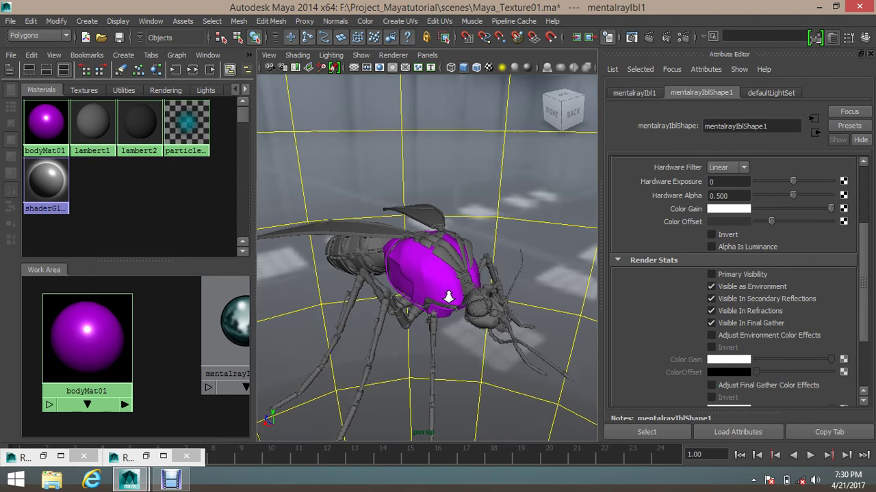
click(631, 37)
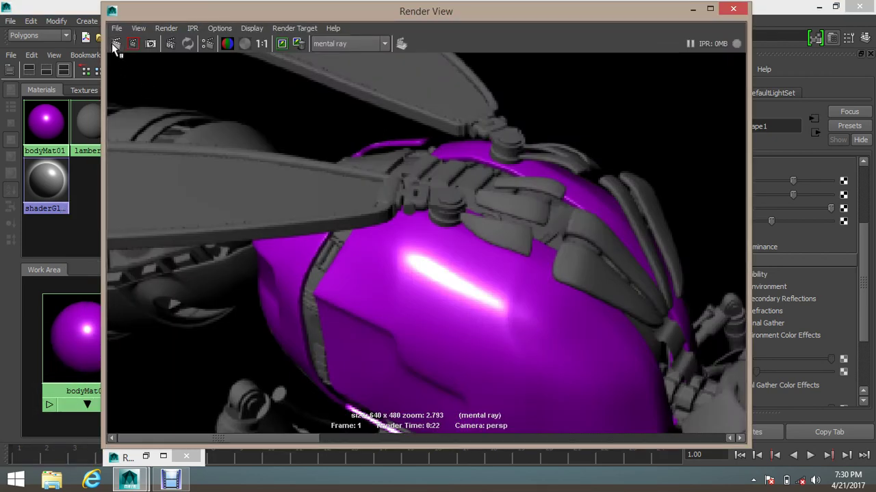
Render the side view with final gathering and flip between stored renders to compare
click(114, 44)
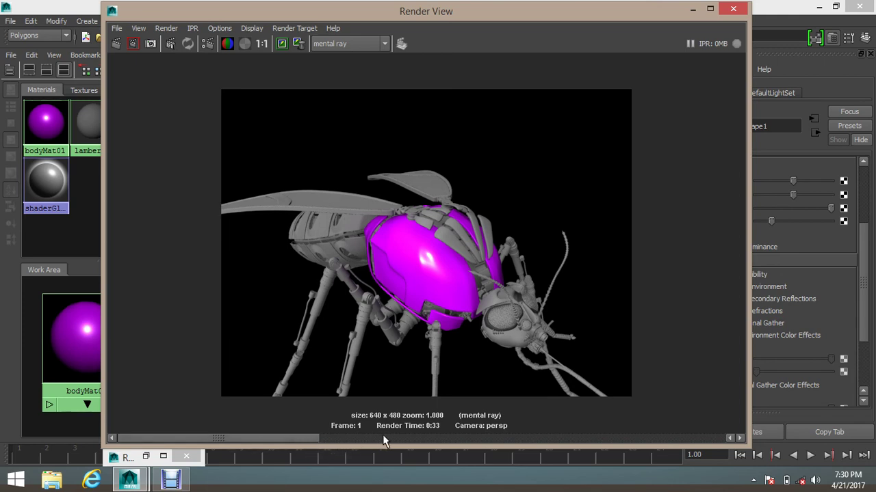
click(738, 438)
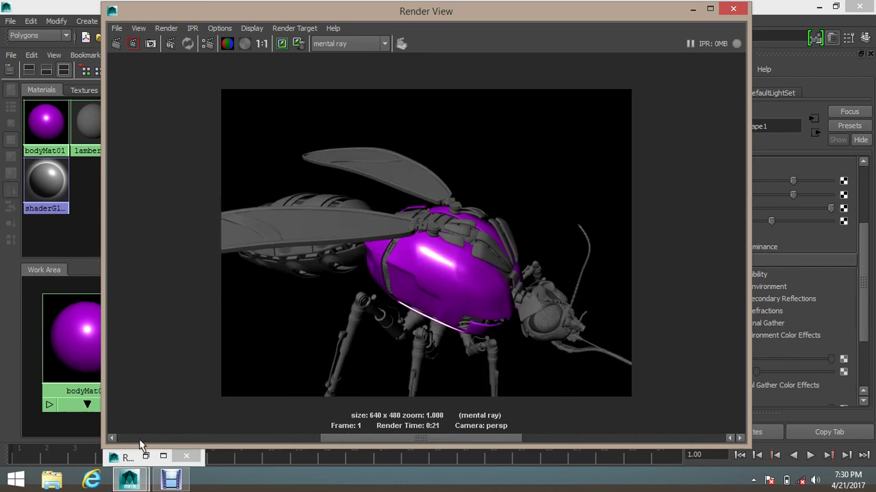
click(113, 439)
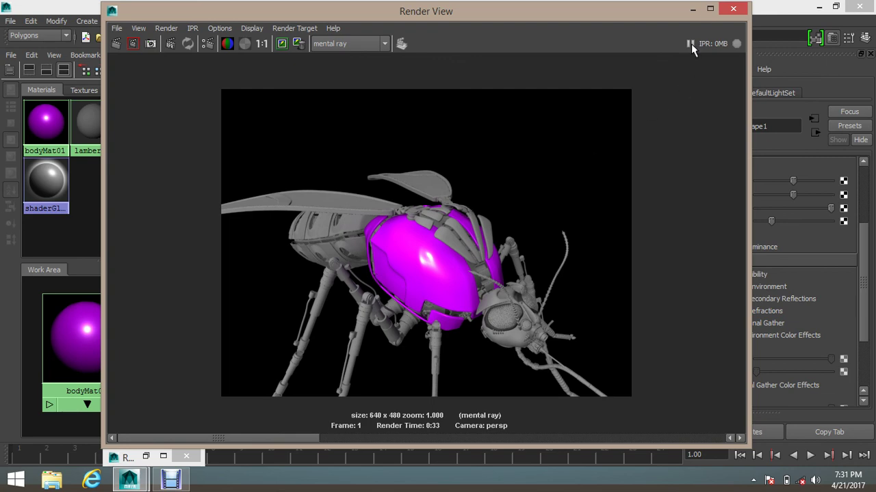
click(692, 8)
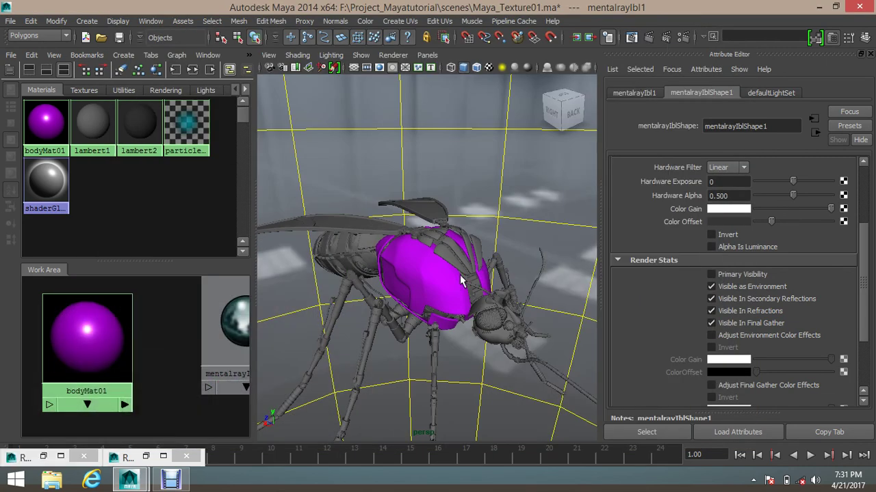
Tumble behind the mosquito and dolly in beneath the magenta body toward the legs
alt+drag(415, 280, 365, 284)
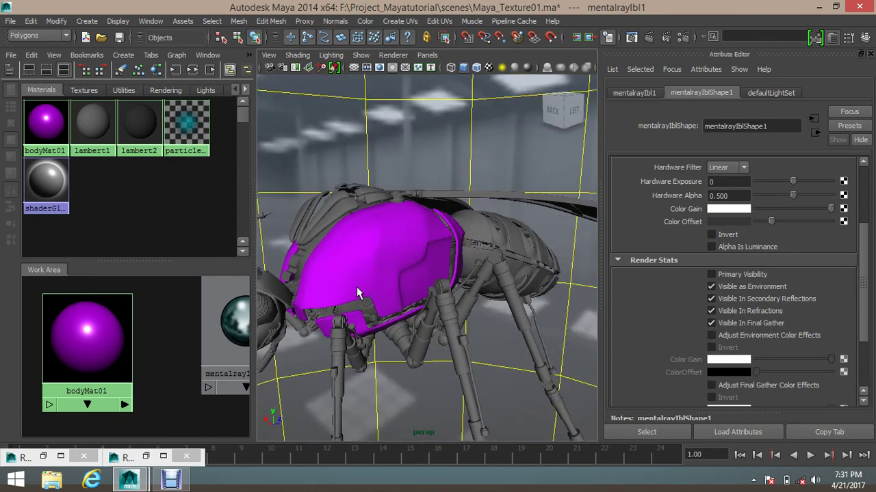
alt+right_drag(357, 293, 411, 308)
alt+drag(410, 307, 452, 242)
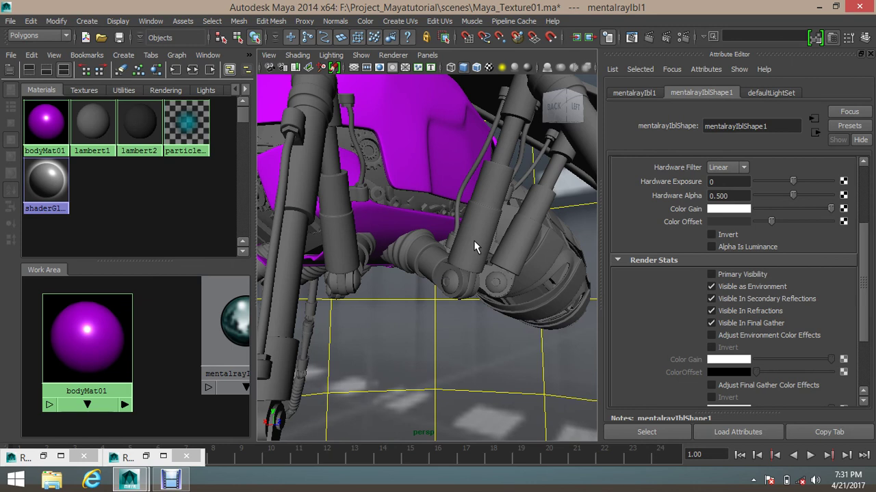